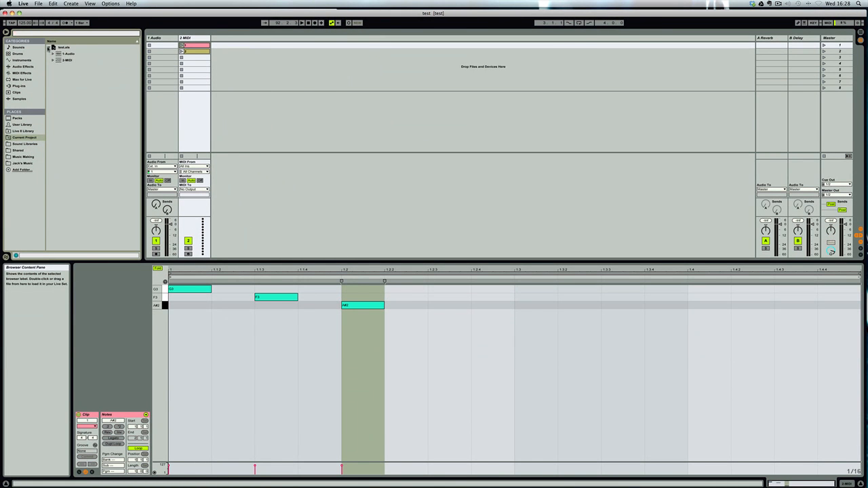
Step: Unfold the test.als set in the Current Project folder and list the clips inside its 2-MIDI track
click(49, 48)
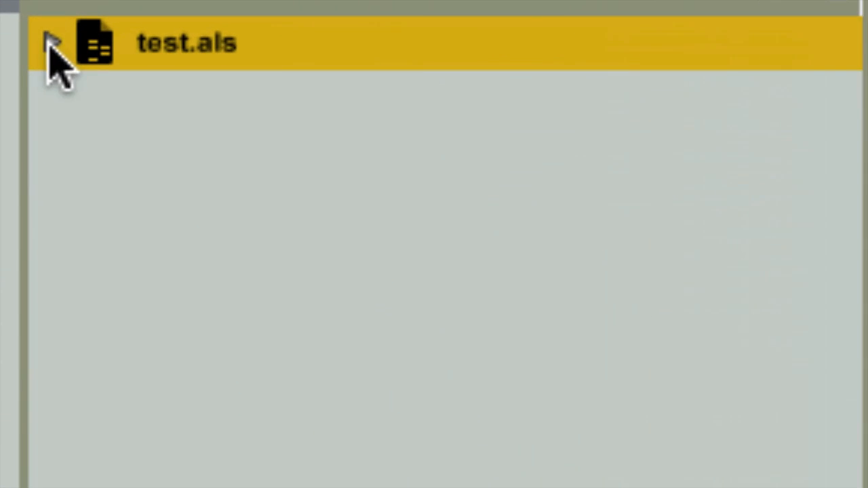
click(50, 48)
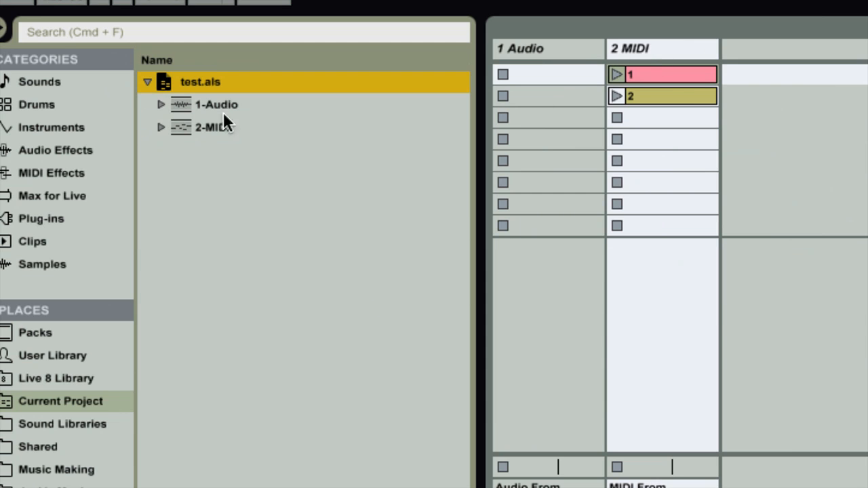
click(161, 126)
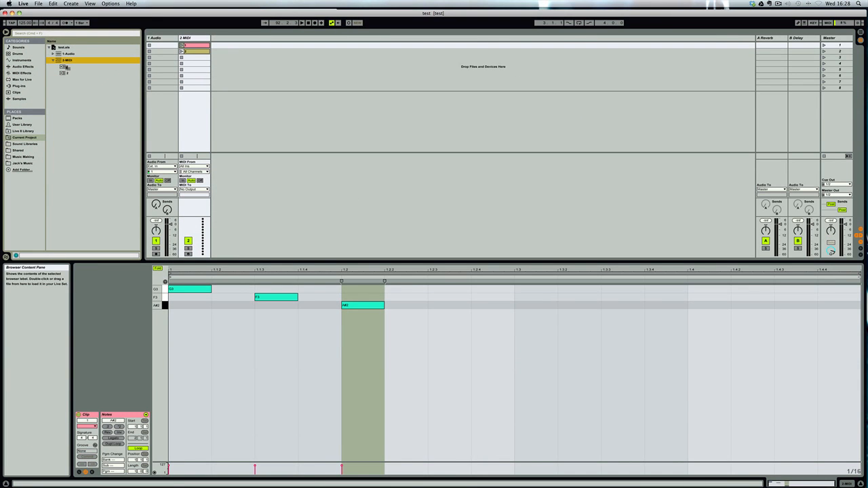
Step: Browse the Music Making place to the contents of the 8-3-13 Project inside the Writing folder
click(21, 157)
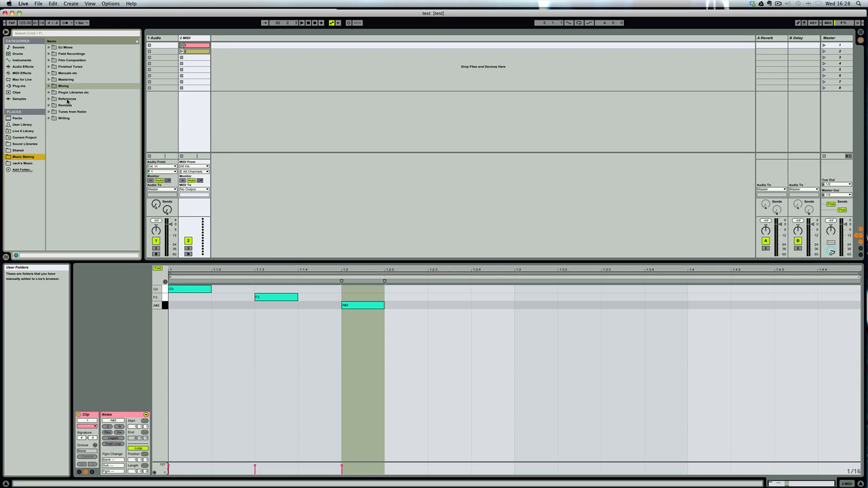
click(50, 118)
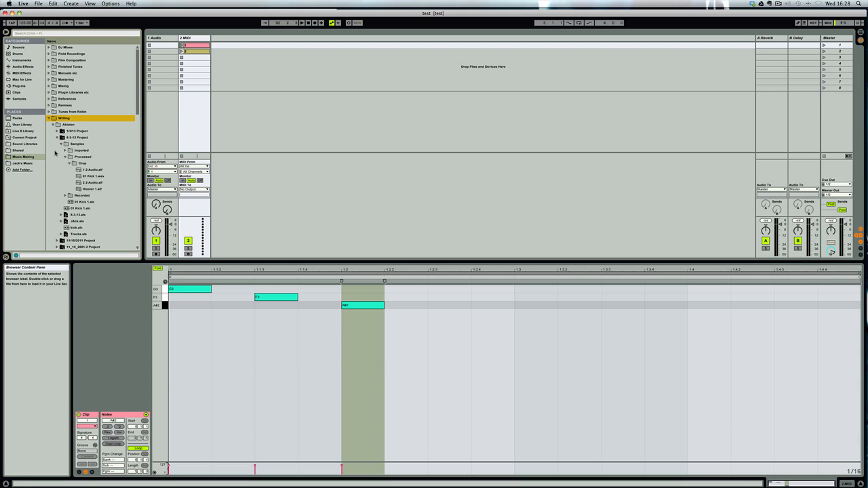
click(58, 137)
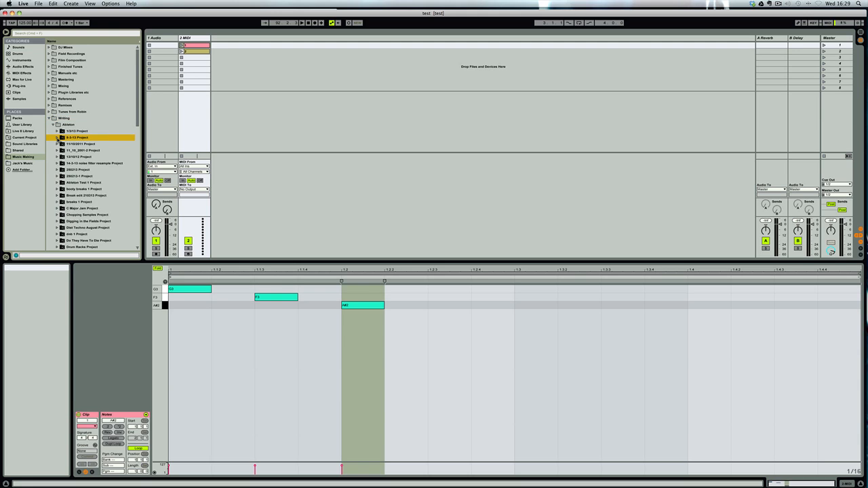
click(58, 137)
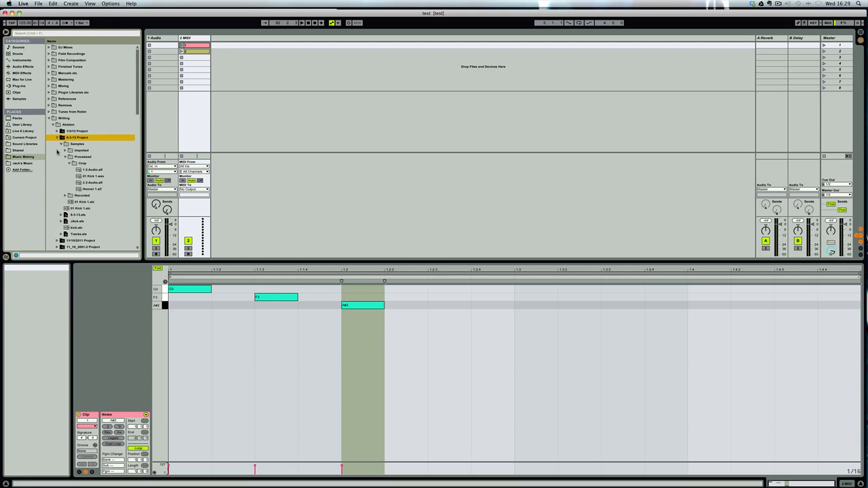
Step: Import the whole 8-3-13.als set into the empty session area beside the 2 MIDI track, with its clips starting at scene 1
click(66, 215)
drag(66, 216, 236, 71)
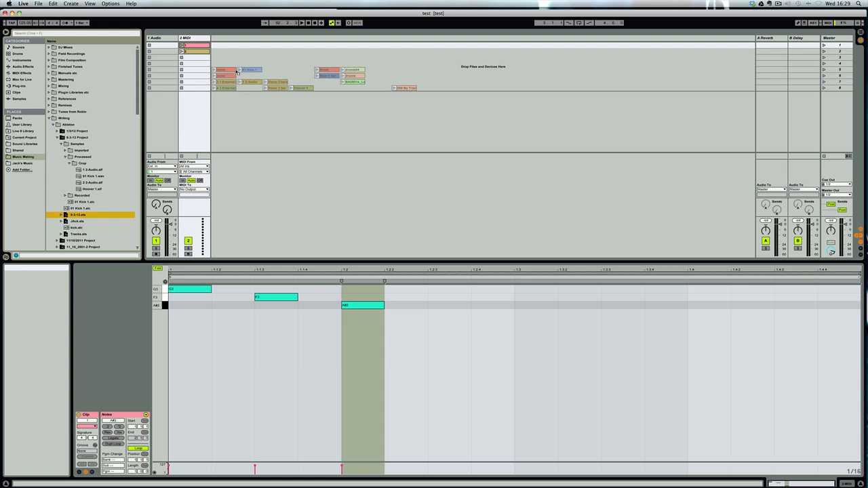
drag(237, 70, 235, 47)
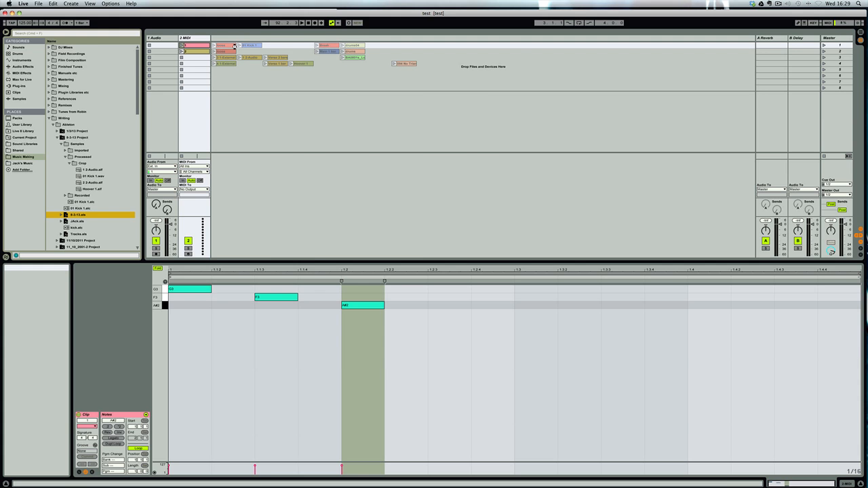
drag(234, 46, 235, 47)
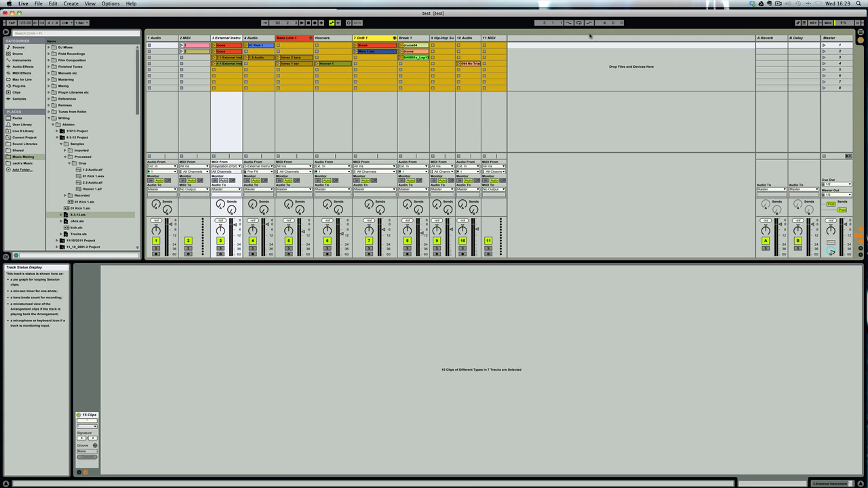
Step: Inspect the imported tracks, including External Instrument, Bass Line 1 and Hoovers, with their clips and devices
click(575, 53)
click(184, 38)
click(155, 39)
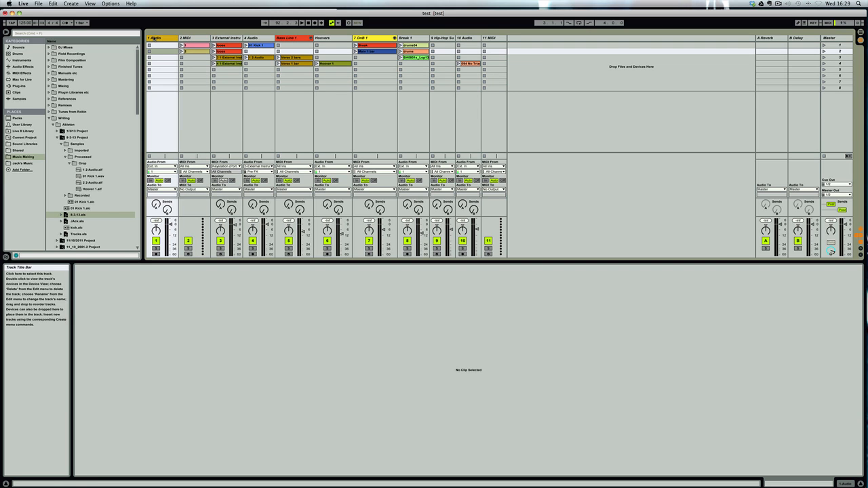
click(220, 39)
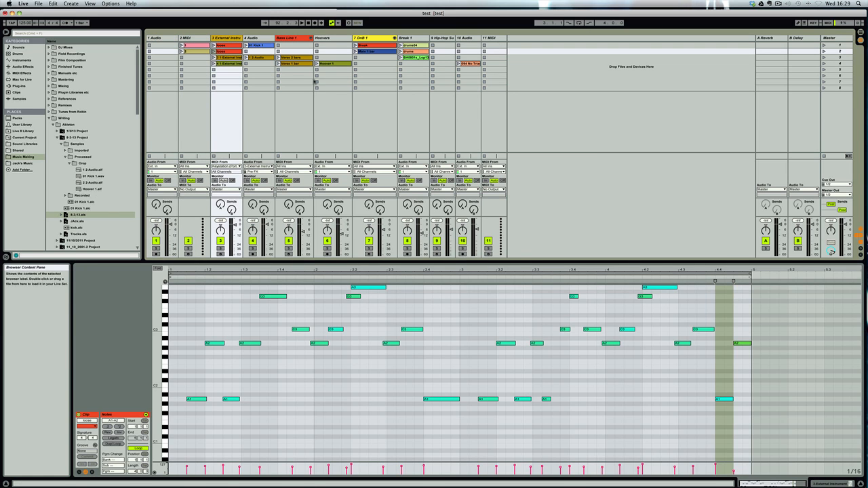
click(296, 41)
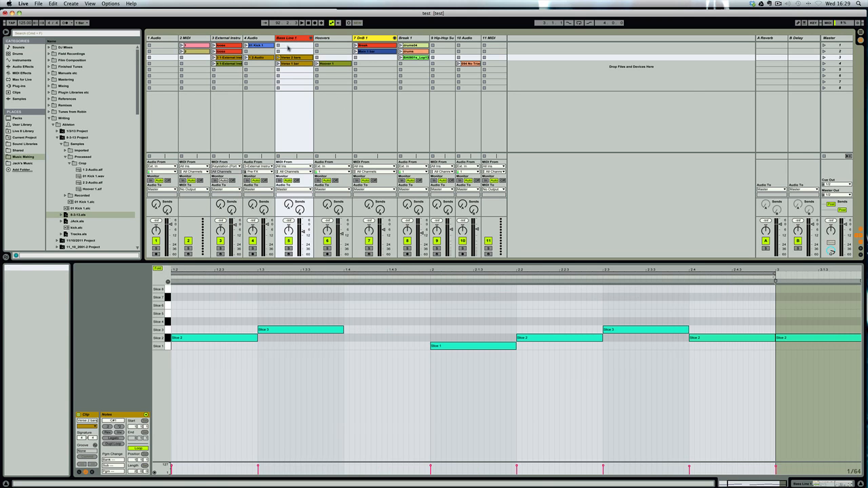
click(326, 38)
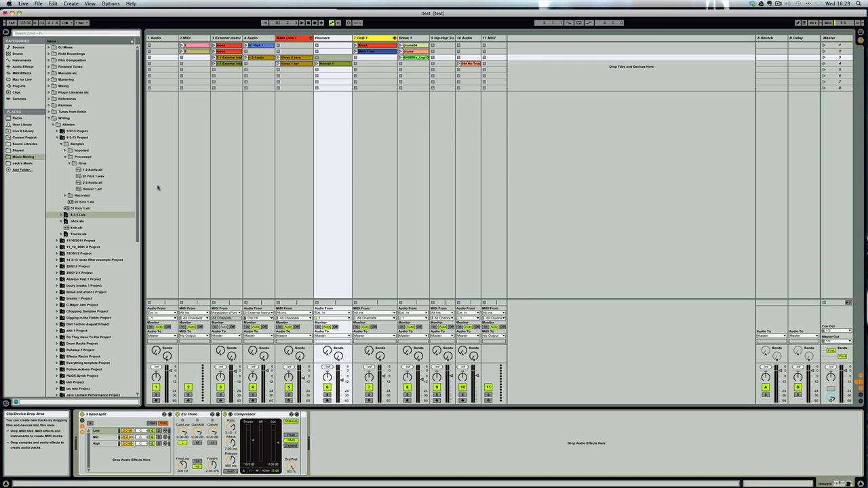
Step: Select the three adjacent tracks from External Instrument through Bass Line 1
click(231, 48)
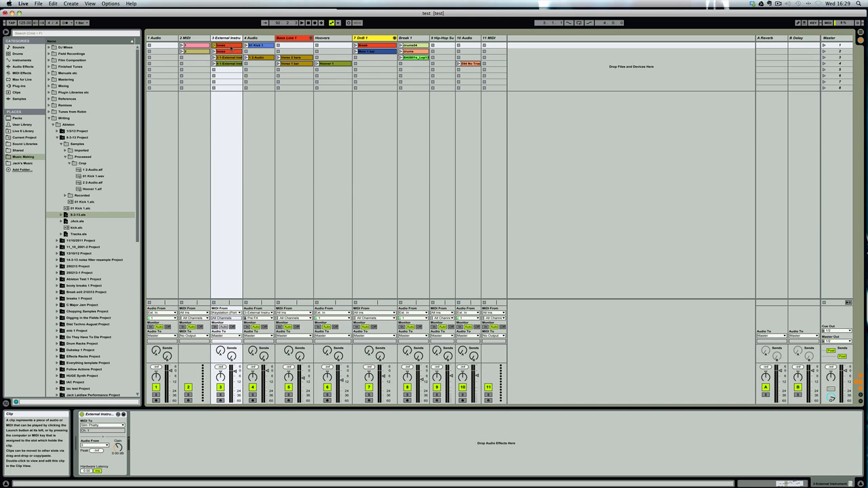
click(228, 39)
click(290, 39)
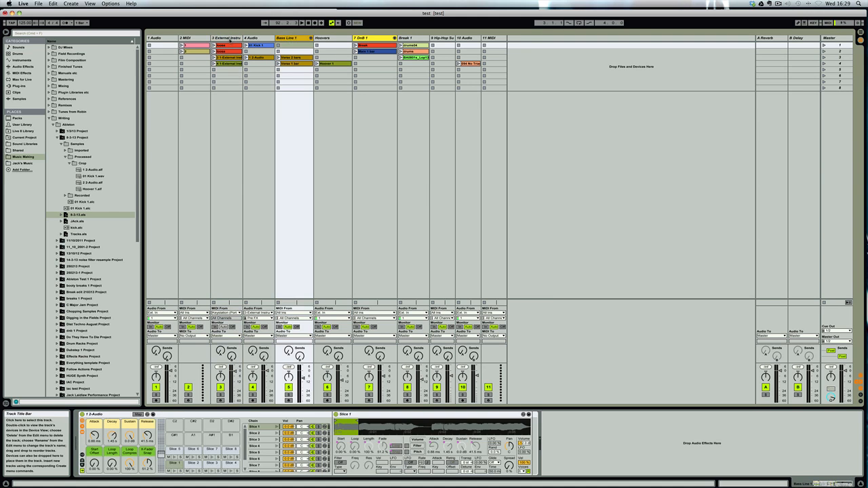
click(231, 39)
click(287, 38)
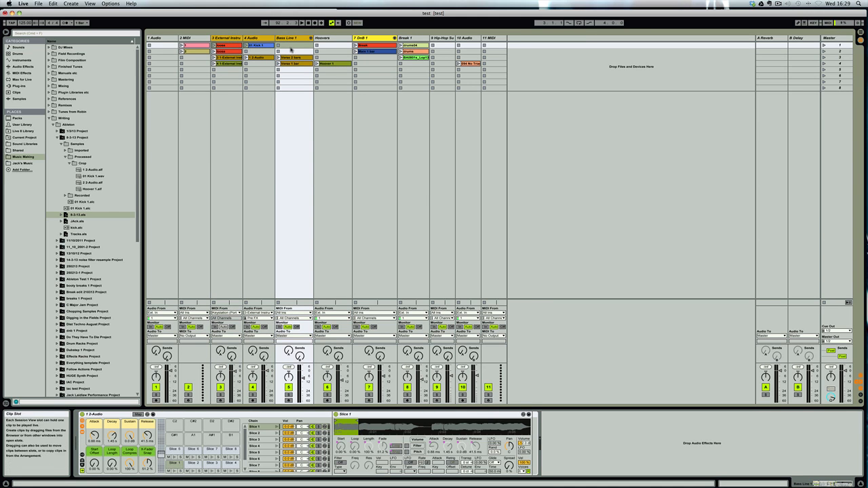
Step: Export the clips in scenes 1 to 4 of External Instrument, 4 Audio and Bass Line 1 to the 8-3-13 Project as Jack, overwriting the existing file
click(231, 46)
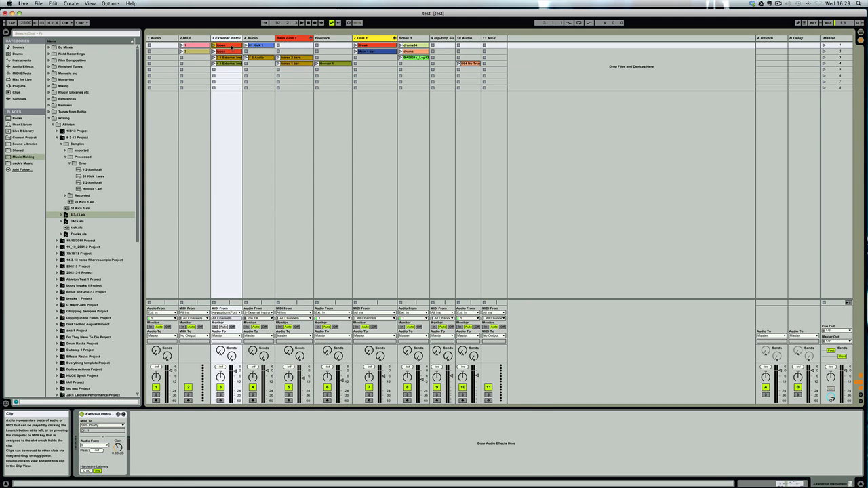
shift+click(289, 64)
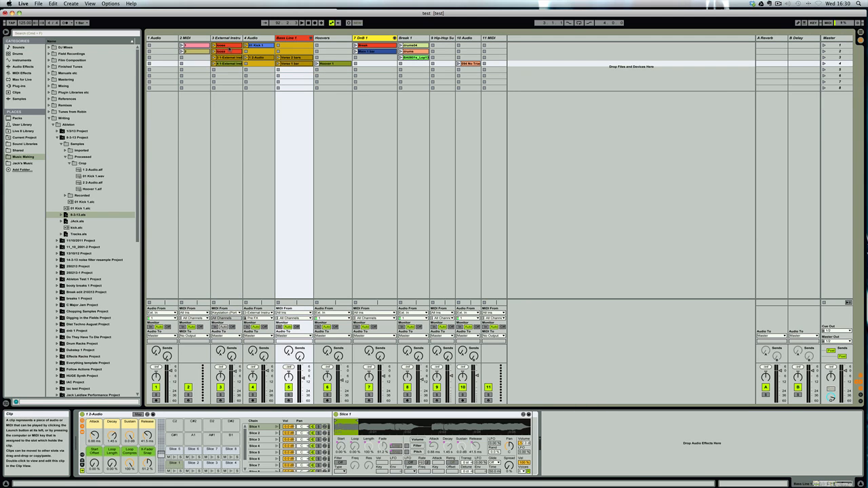
drag(228, 53, 109, 141)
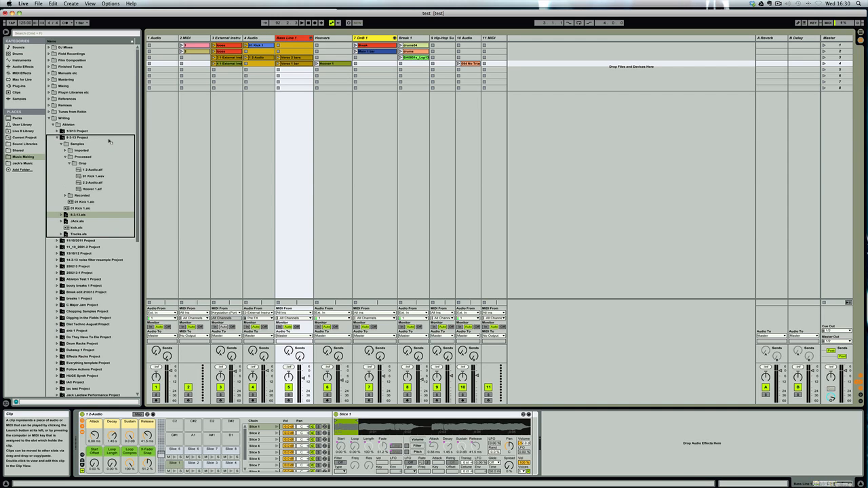
drag(110, 141, 110, 141)
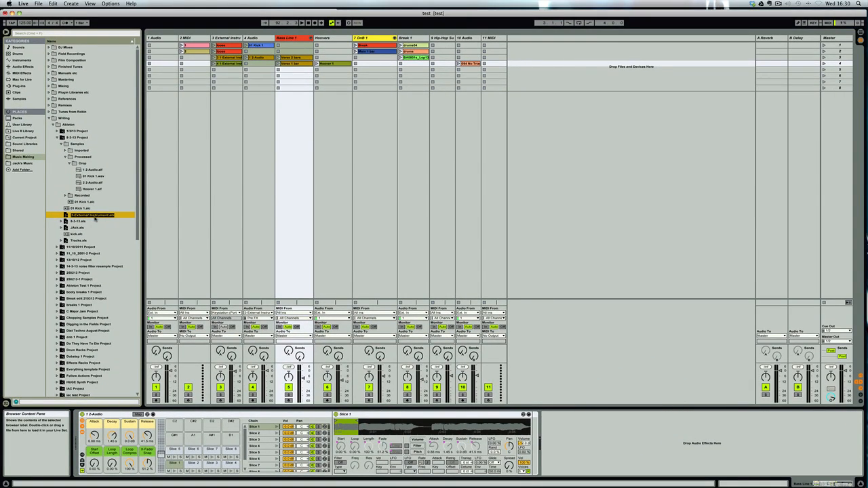
text(Jack)
key(Return)
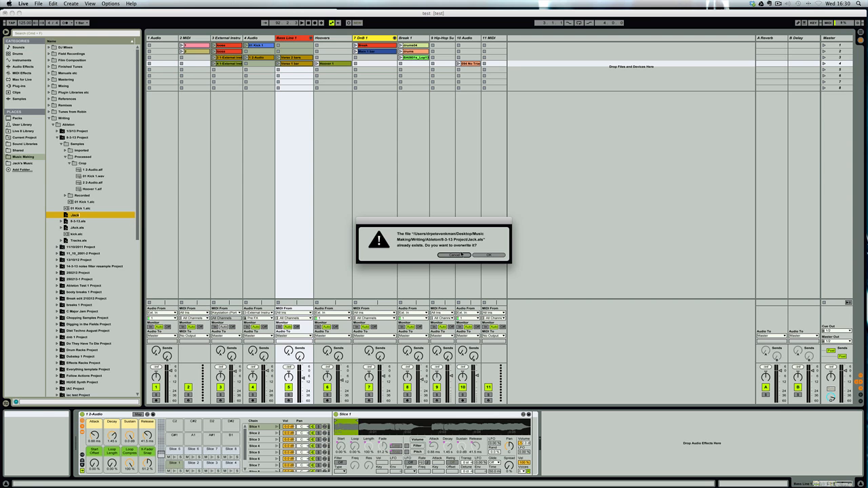
click(485, 255)
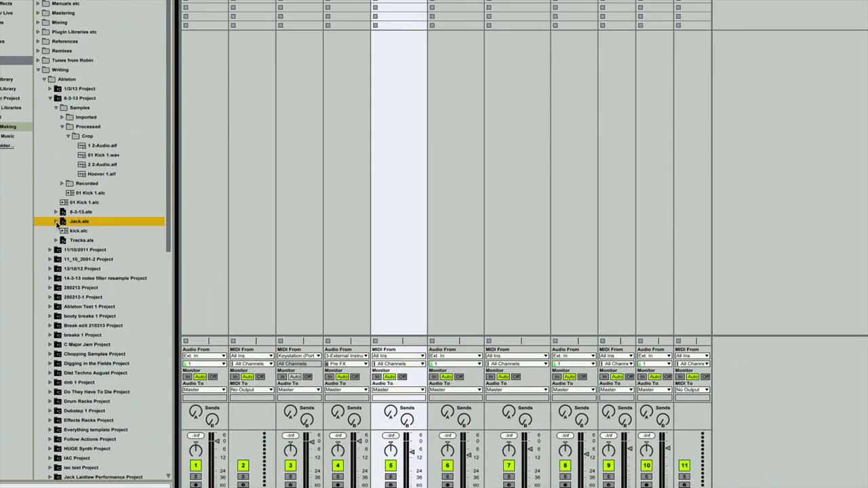
Step: Unfold the exported Jack.als set in the browser and review the tracks it contains
click(57, 222)
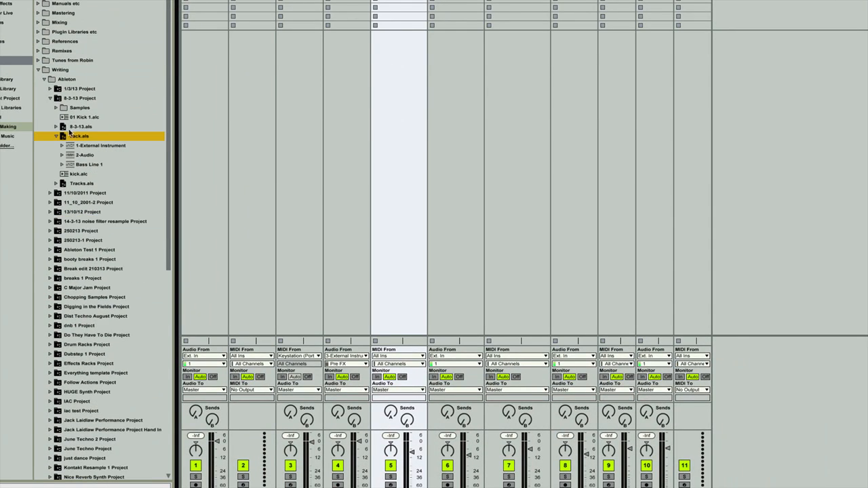
scroll(76, 157, down, 7)
scroll(76, 157, up, 7)
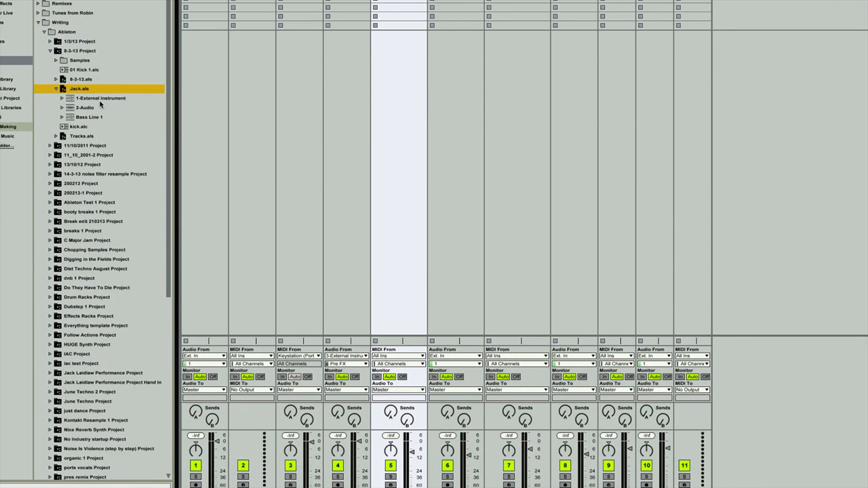
scroll(99, 100, up, 3)
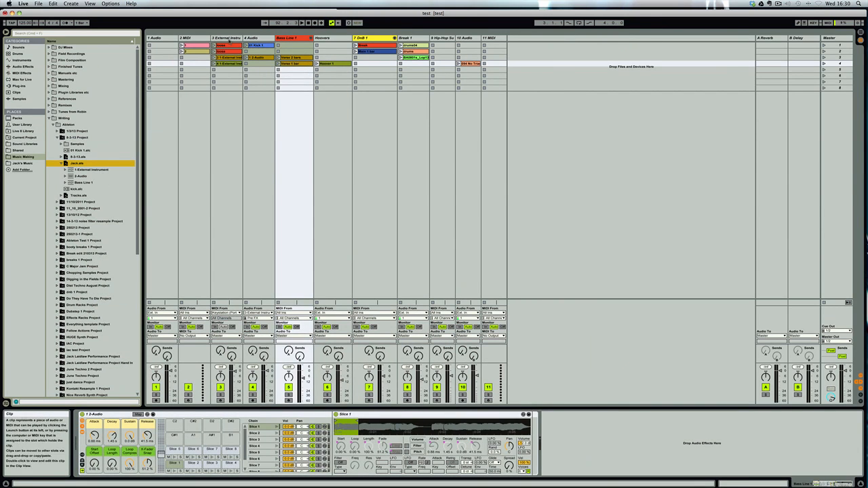
click(229, 40)
click(287, 39)
key(super+z)
key(super+z)
key(super+z)
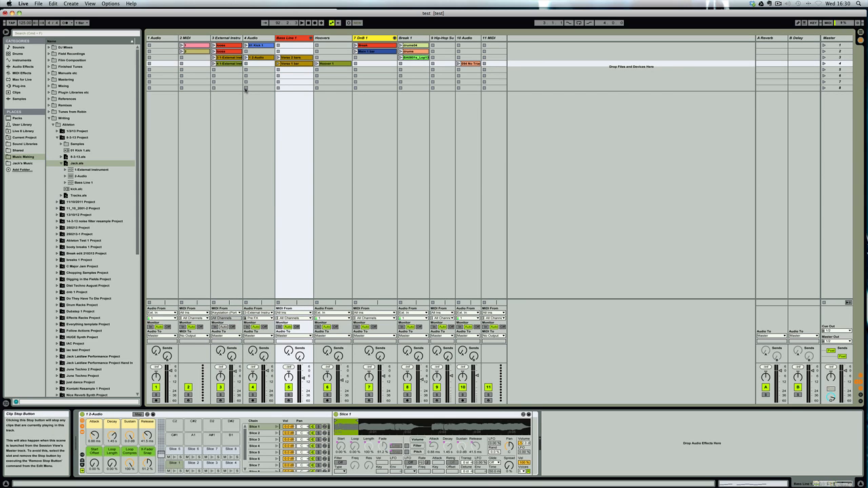
Step: Export the 01 Kick 1 clip from the 4 Audio track to the 8-3-13 Project folder, naming it Jack2
click(258, 51)
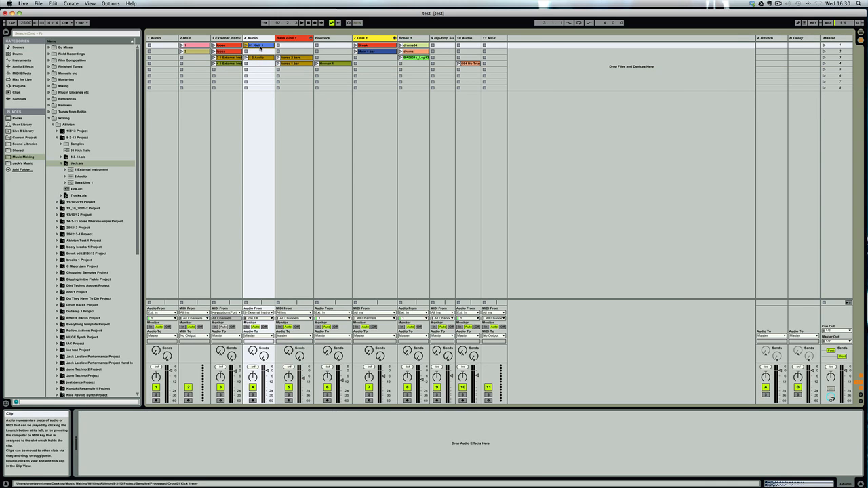
drag(260, 46, 103, 140)
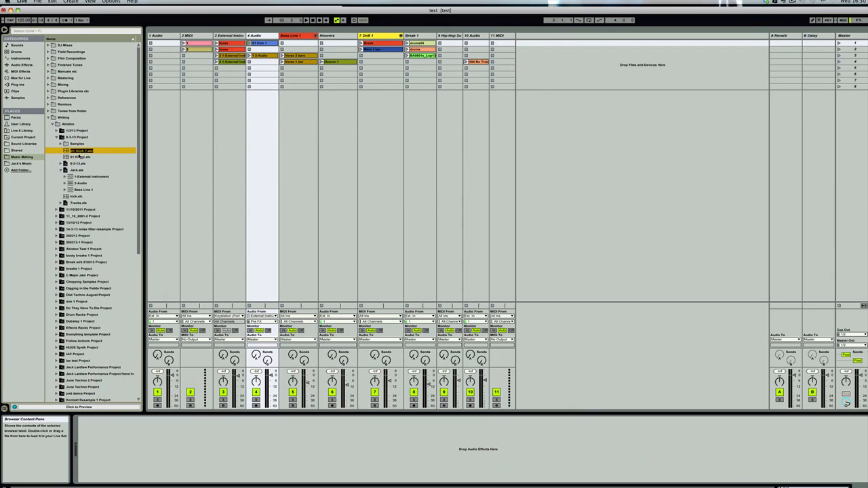
text(Jack2)
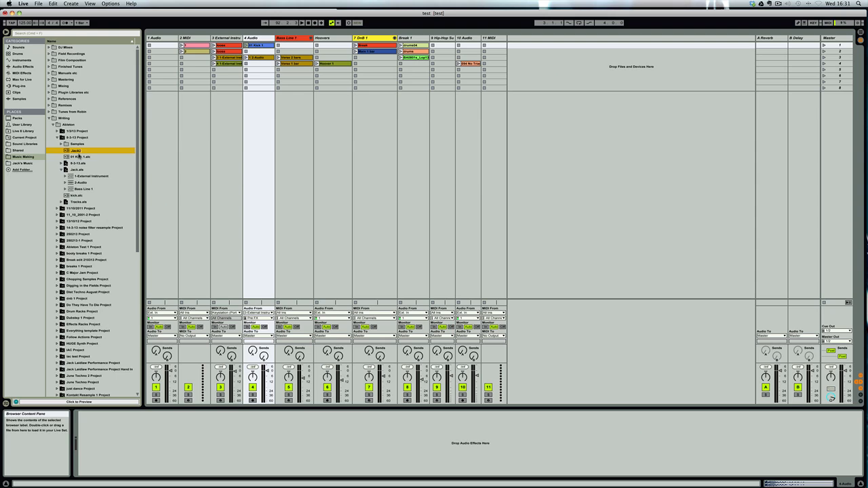
key(Return)
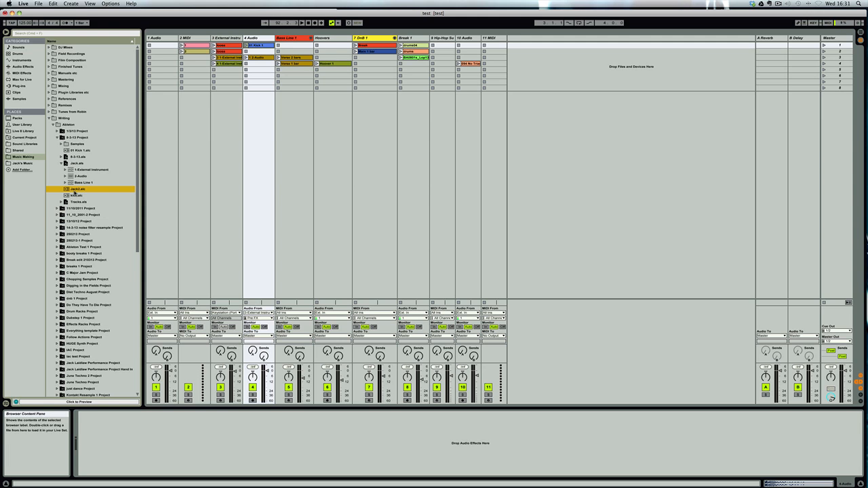
Step: Show the 01 Kick 1 clip's waveform and review the Collect Files on Export options in the Library preferences, keeping Never
double_click(259, 45)
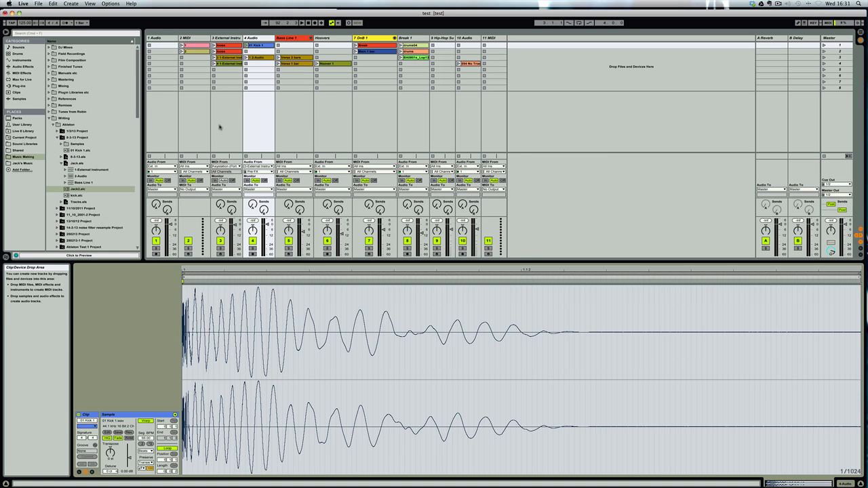
key(super+comma)
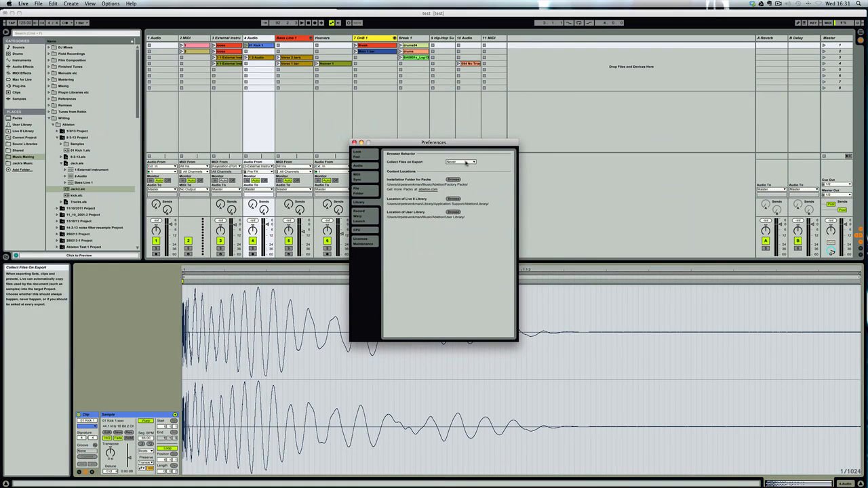
click(562, 160)
click(559, 209)
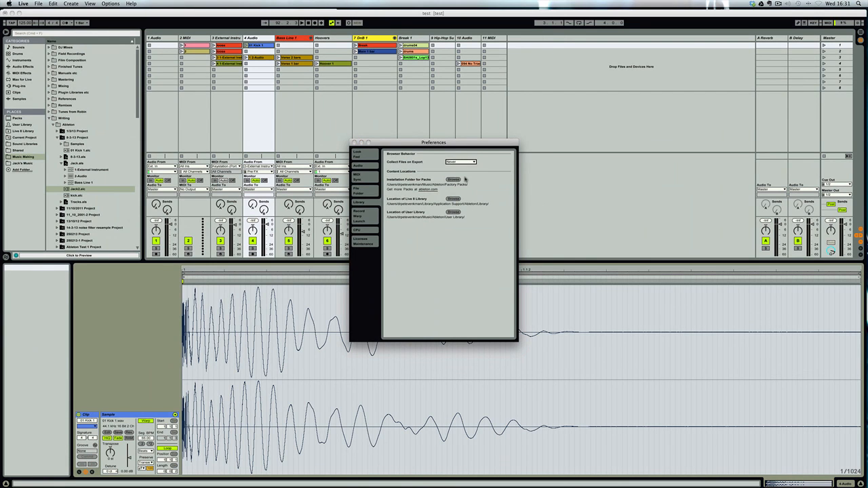
click(354, 142)
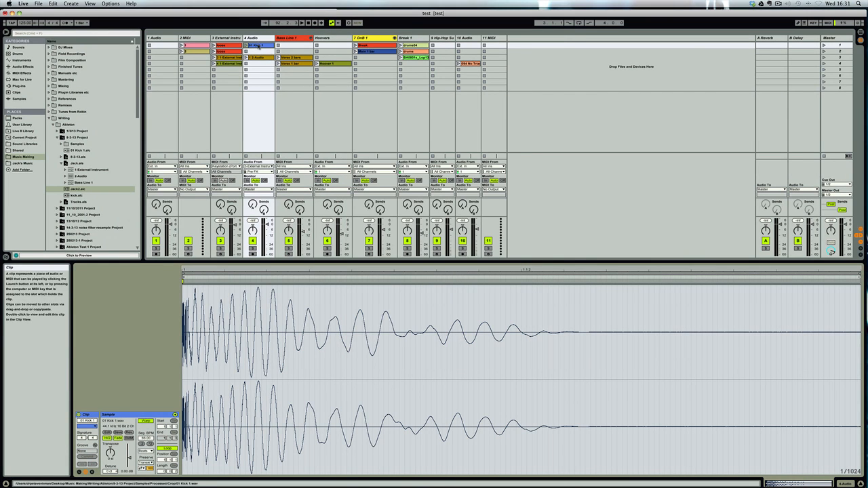
Step: Export the 1 2-Audio clip from the 4 Audio track to the 8-3-13 Project, copying files from all four locations, and name it Kick4
click(263, 61)
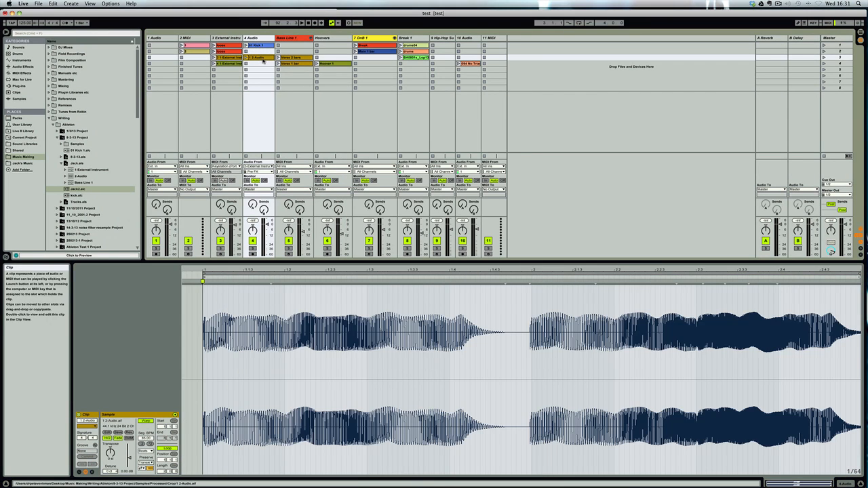
drag(264, 60, 106, 140)
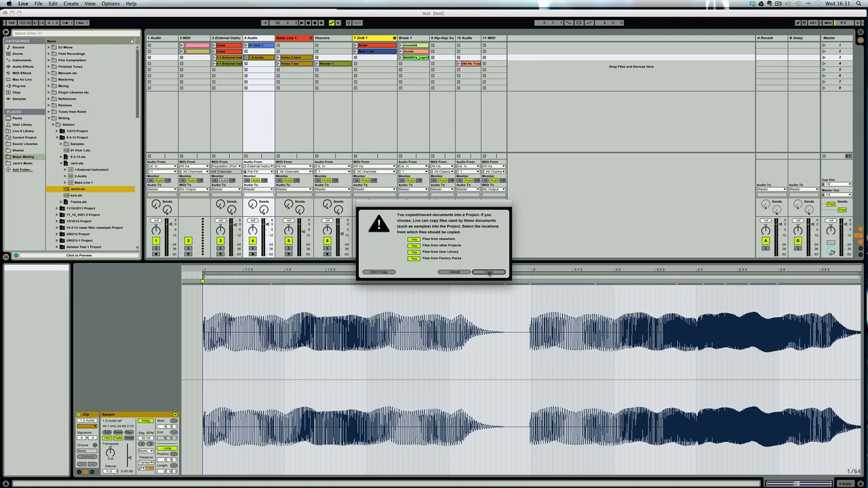
click(489, 272)
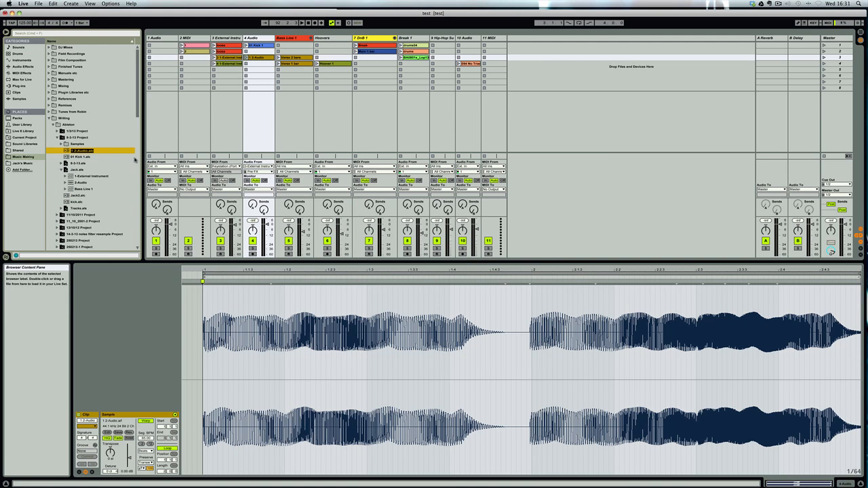
text(Kick)
key(Return)
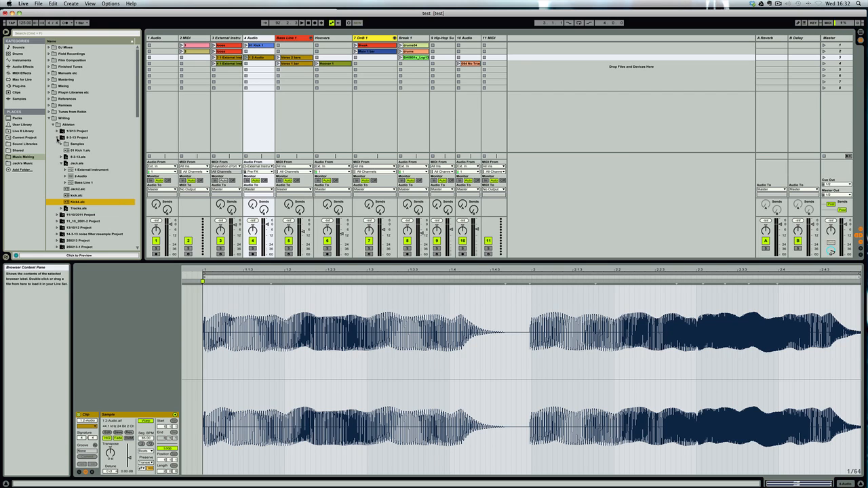
Step: Open the 1/3/13.als set from the 1/3/13 Project folder, discarding the changes to the test set
click(57, 131)
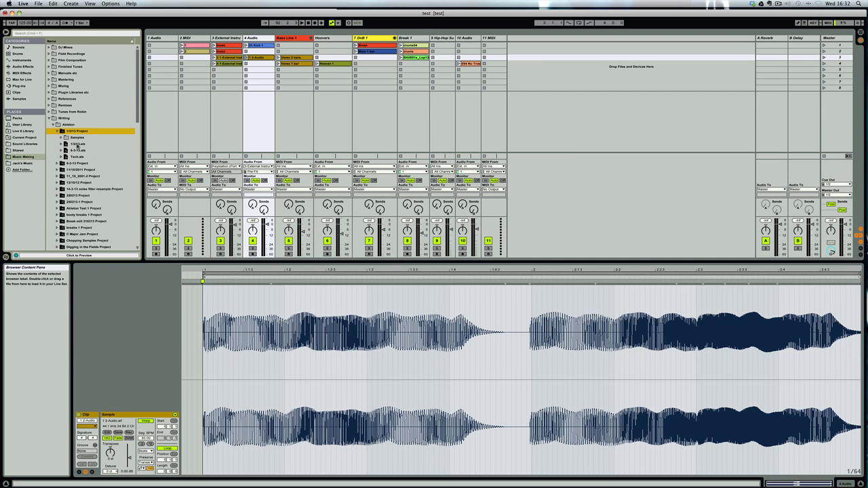
double_click(76, 145)
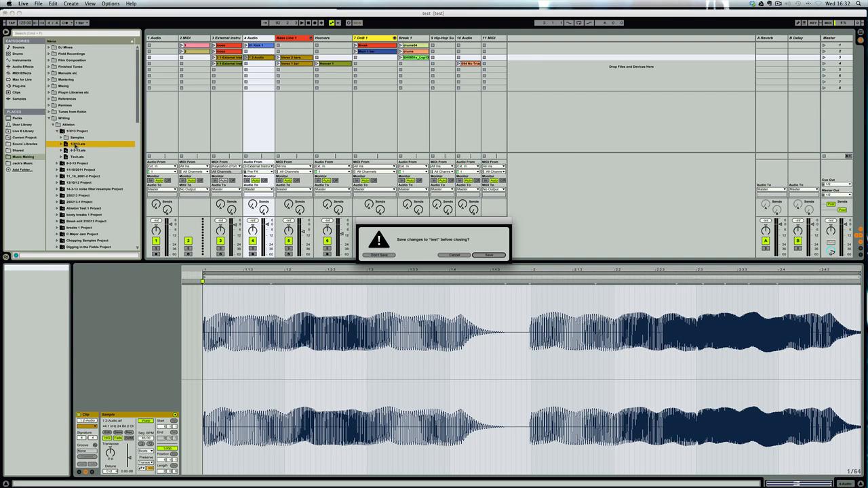
click(382, 256)
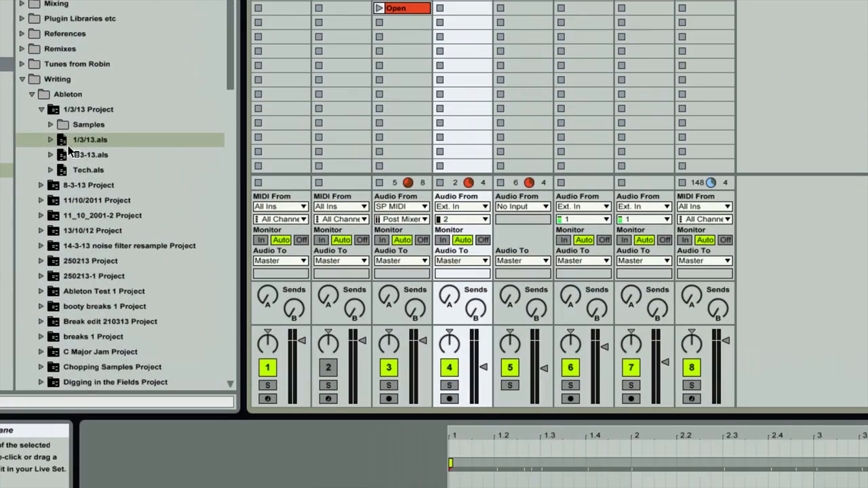
Step: Show the 1/3/13 Project folder in Finder and examine its Live sets and Samples folder
right_click(75, 108)
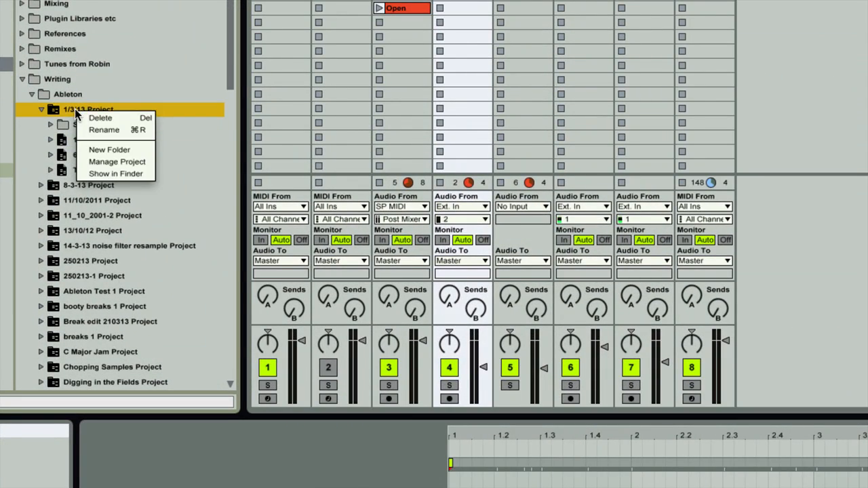
click(110, 169)
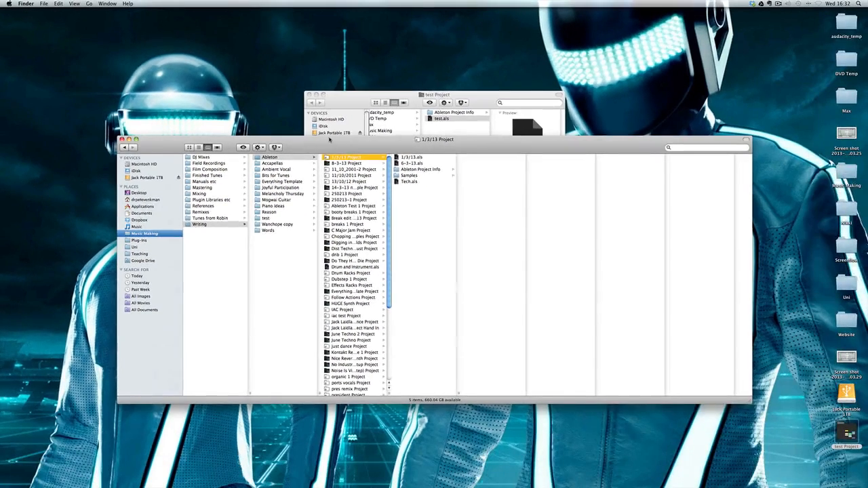
drag(719, 149, 735, 36)
drag(351, 100, 352, 98)
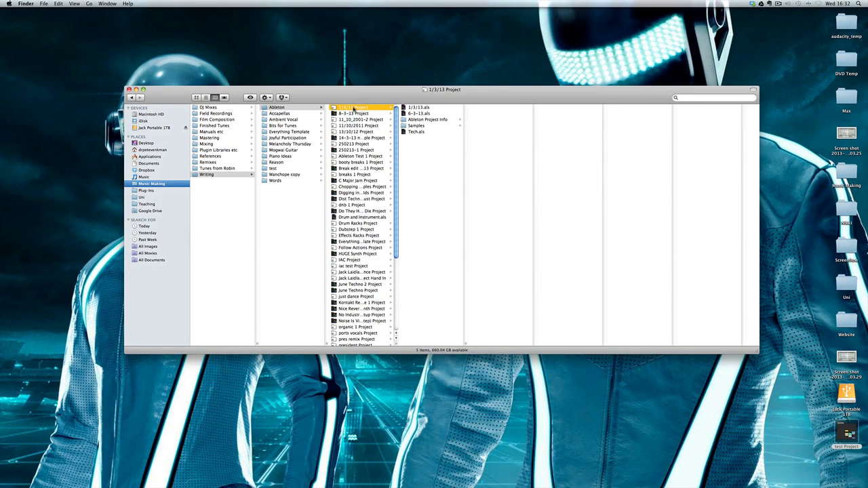
click(426, 108)
click(425, 114)
click(422, 132)
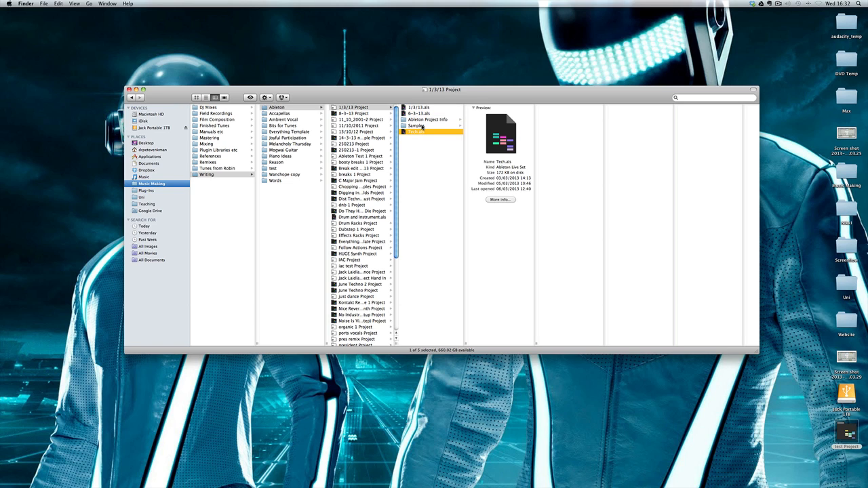
click(419, 126)
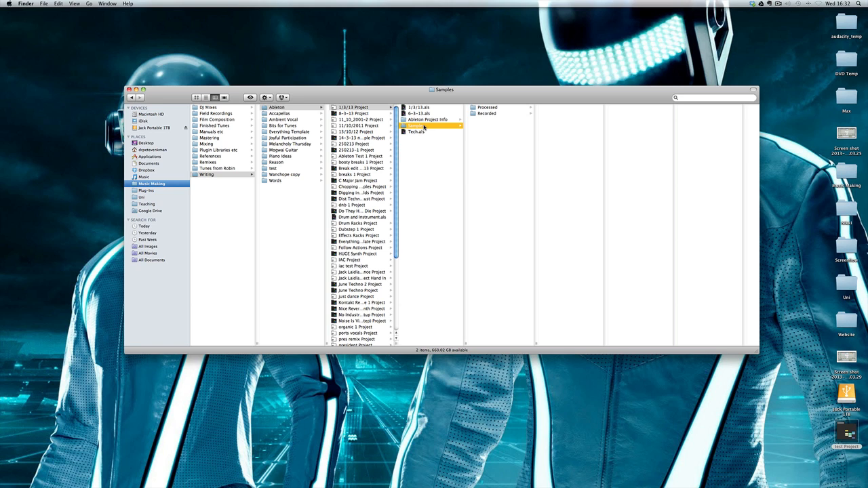
Step: Switch back to Live and save the open set under the name Tuesday in the 1/3/13 Project folder
key(super+Tab)
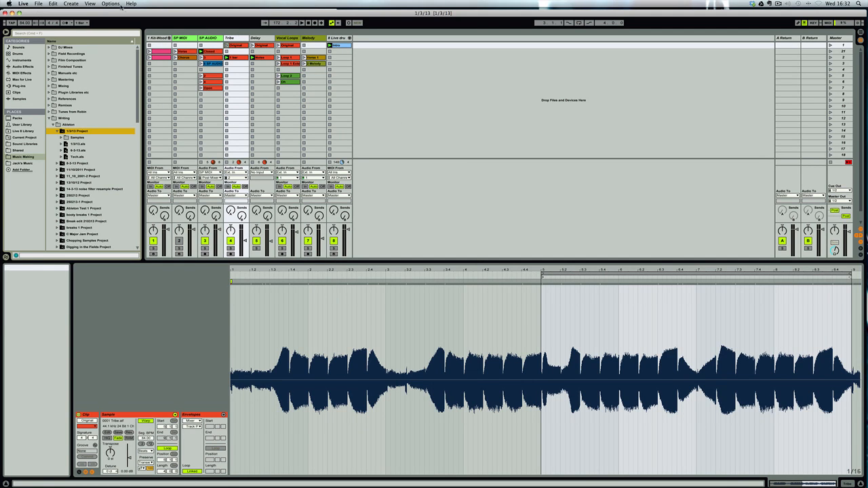
click(39, 4)
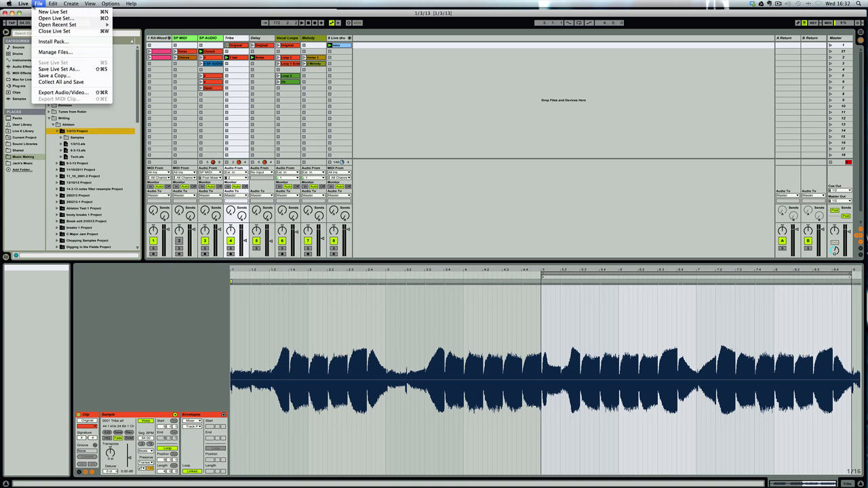
click(46, 70)
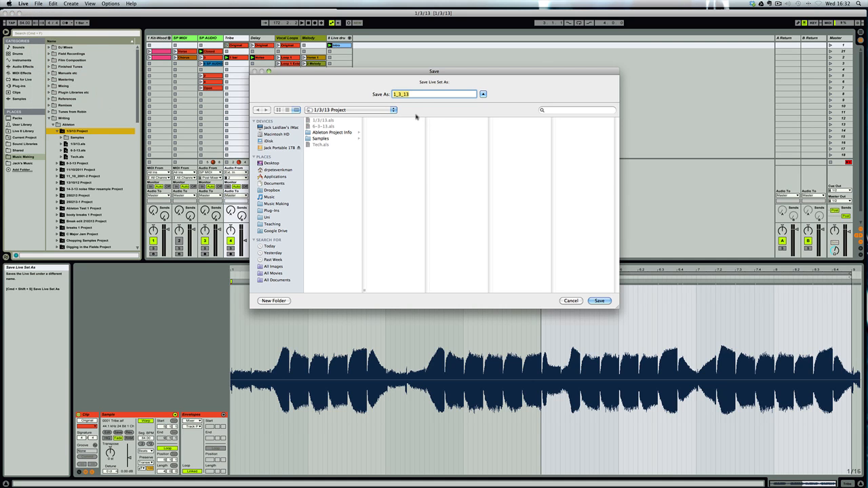
text(Tuesday)
click(599, 301)
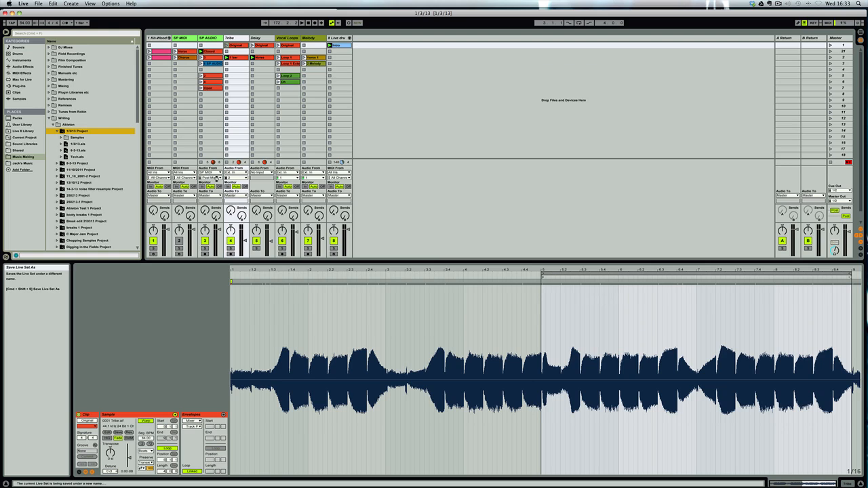
Step: Review the Tuesday set alongside the Samples folder and the other sets of the 1/3/13 Project in the browser
click(81, 164)
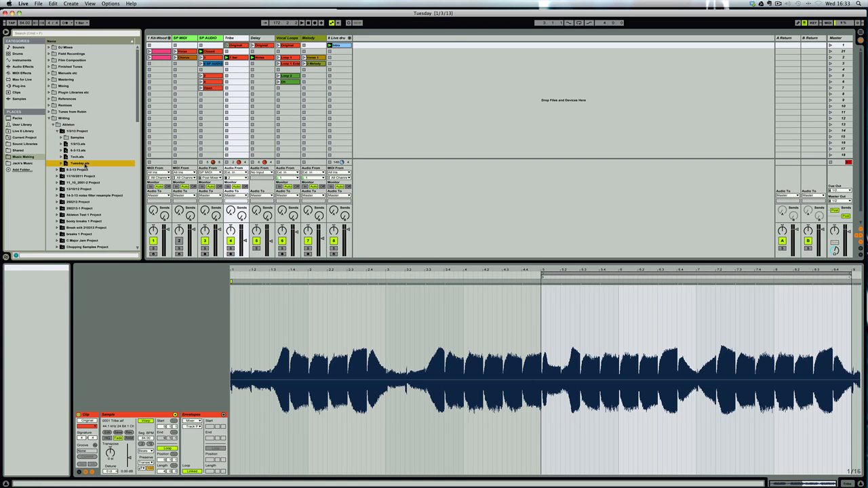
click(76, 137)
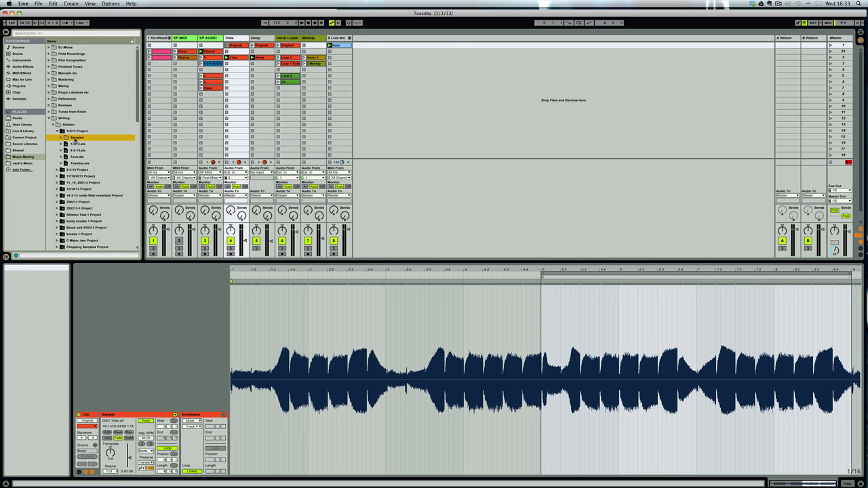
click(75, 144)
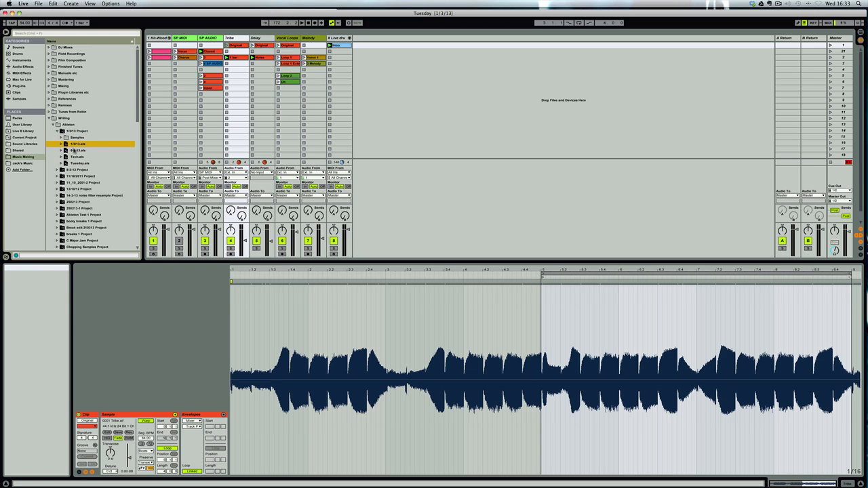
click(75, 150)
click(76, 157)
click(77, 163)
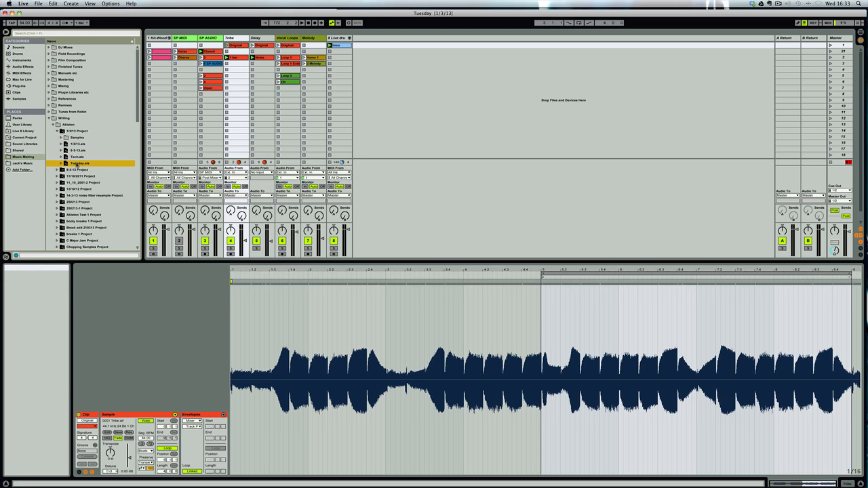
Step: Save the Live set as Tuesday on the Desktop, outside its original project folder
click(39, 4)
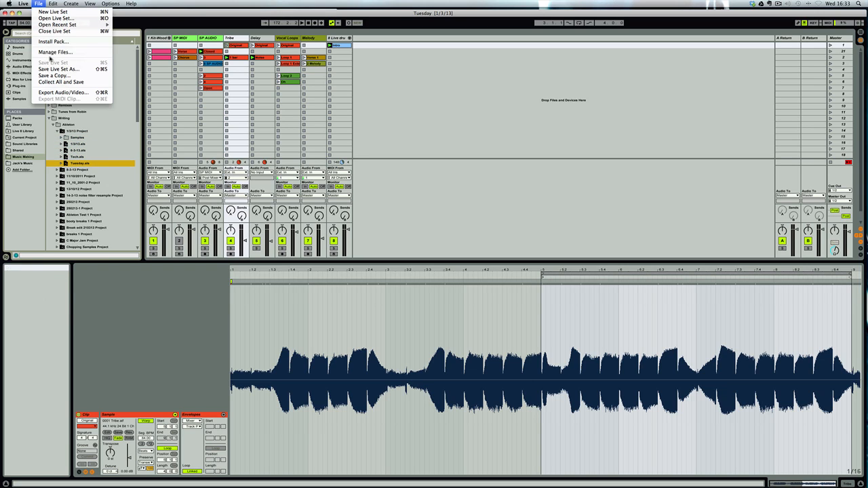
click(77, 71)
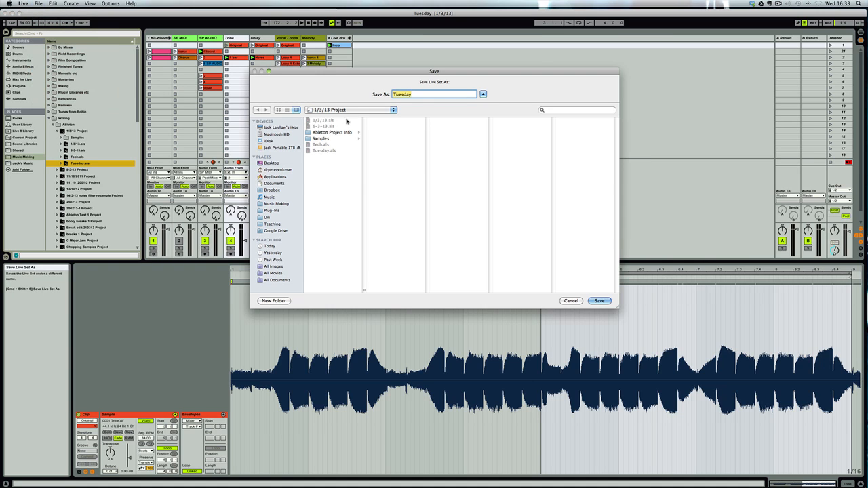
click(282, 165)
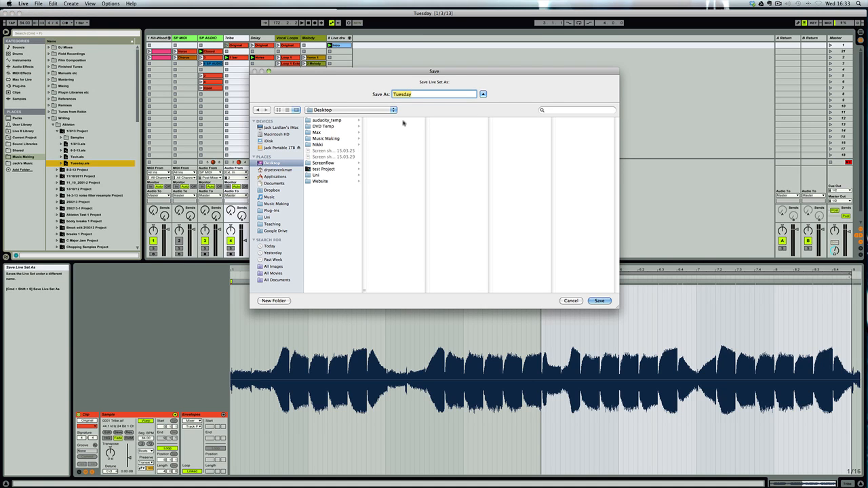
click(599, 300)
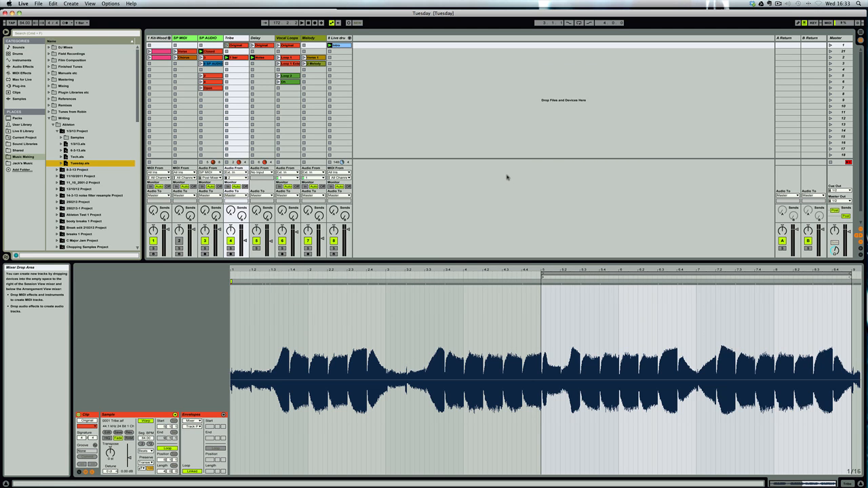
Step: Switch to Finder, open the Tuesday Project folder from the desktop, and compare its contents with the 1/3/13 Project folder
key(ctrl+Right)
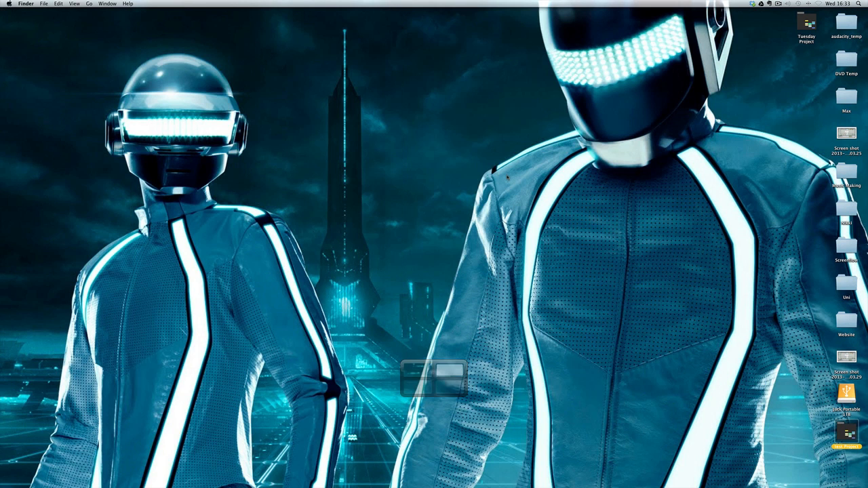
double_click(809, 26)
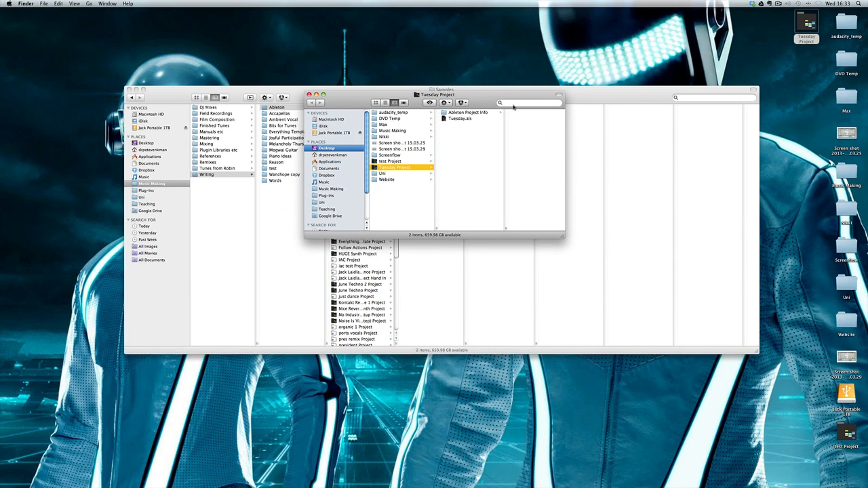
mouse_move(483, 100)
mouse_down()
mouse_move(613, 203)
mouse_move(609, 331)
mouse_up()
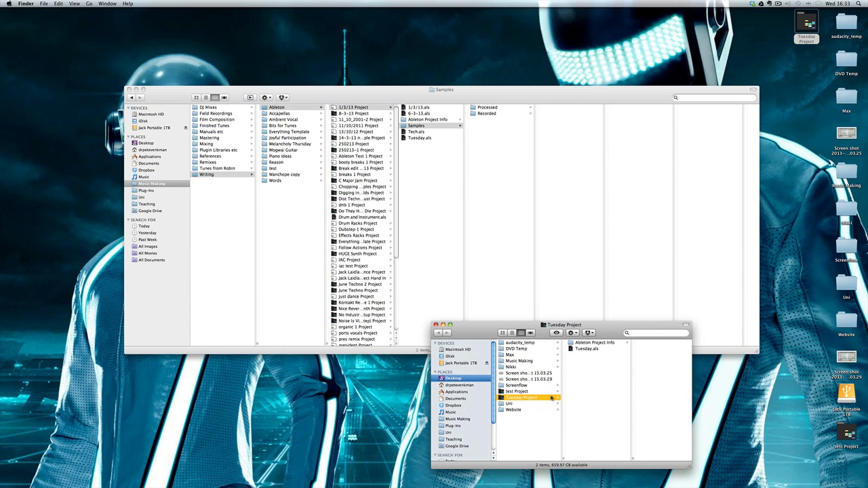
click(587, 348)
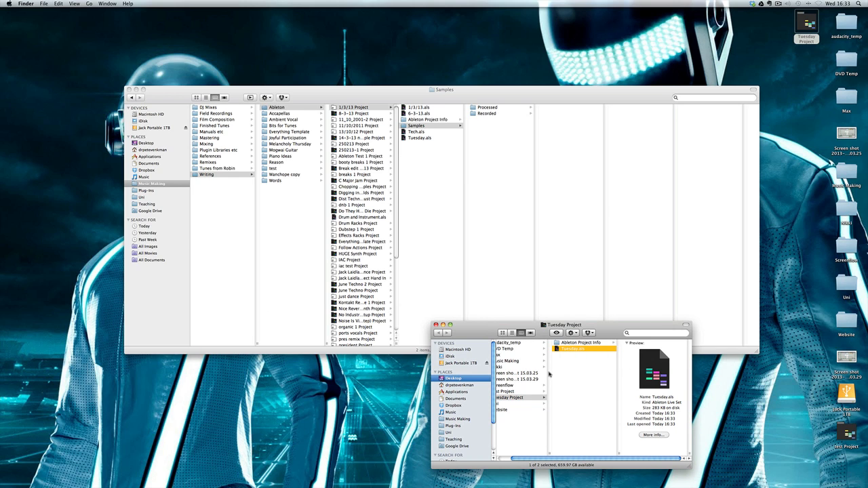
scroll(550, 374, left, 2)
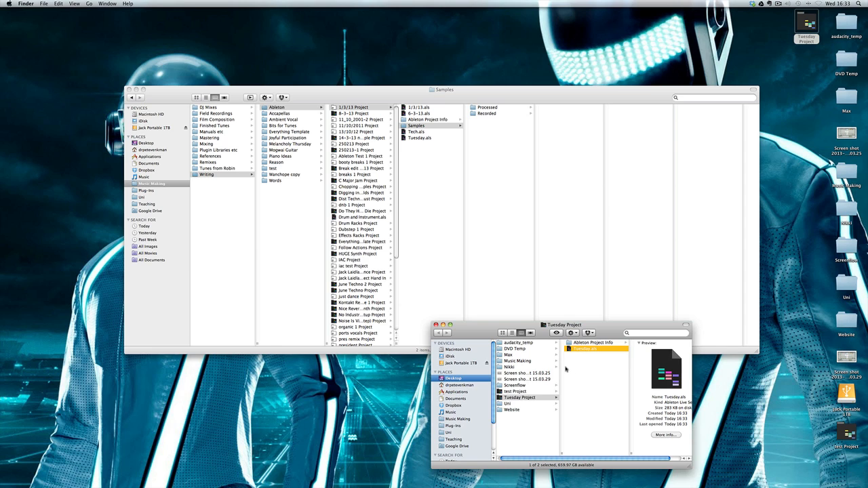
Step: Return to Live and run Collect All and Save, including files from elsewhere, other Projects, the User Library and Factory Packs
key(super+Tab)
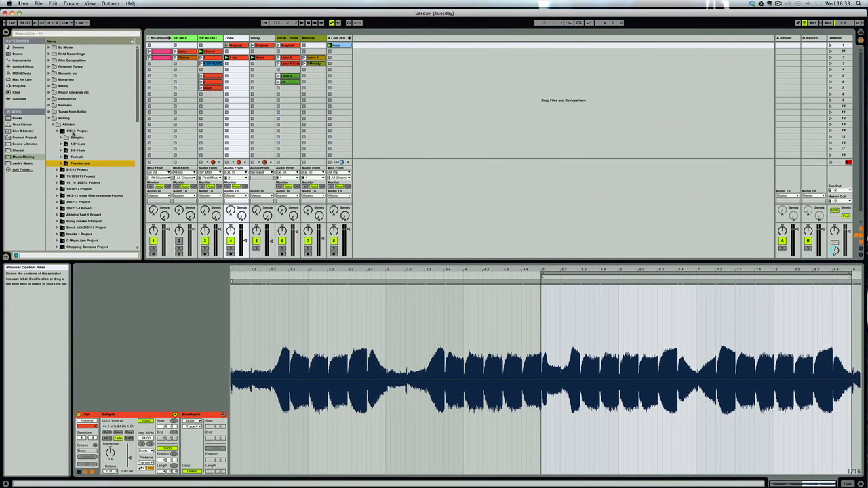
click(75, 138)
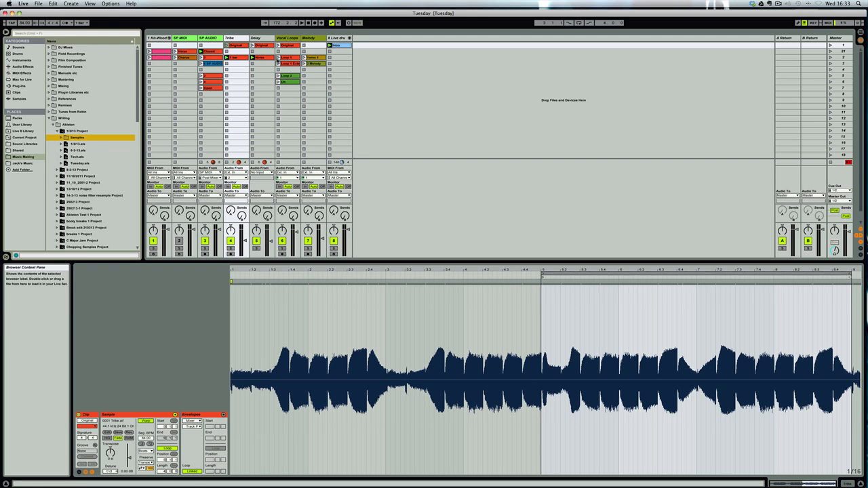
click(38, 4)
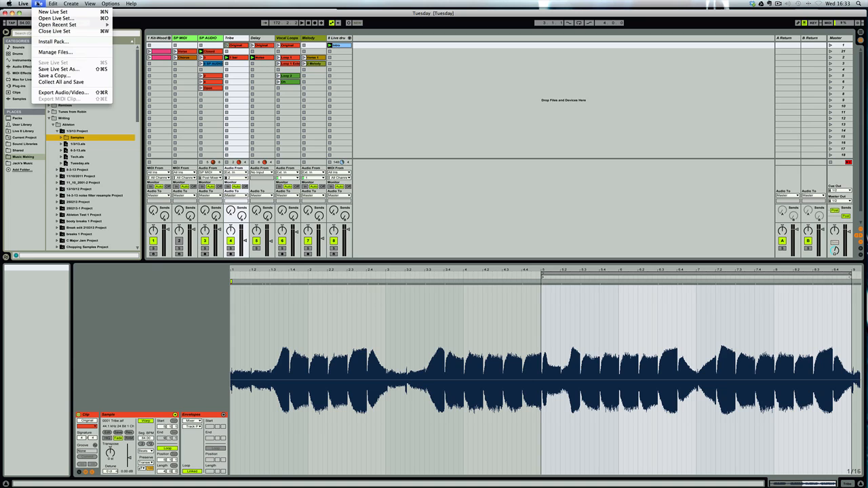
click(60, 82)
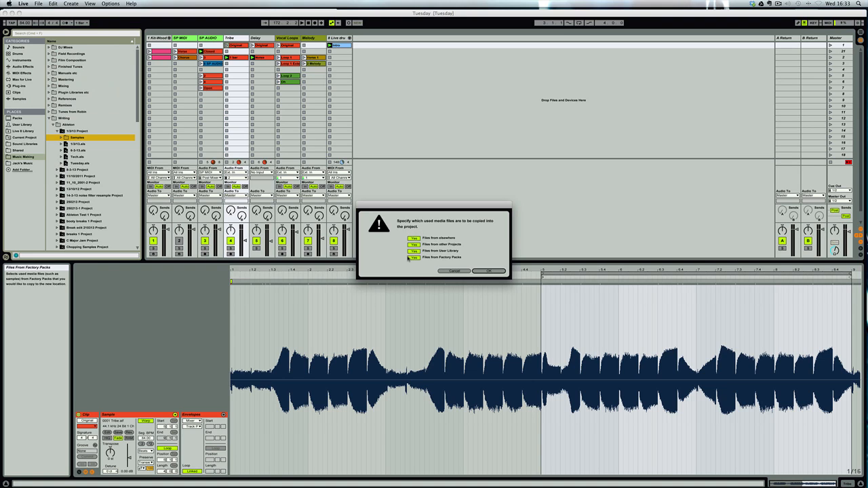
click(489, 271)
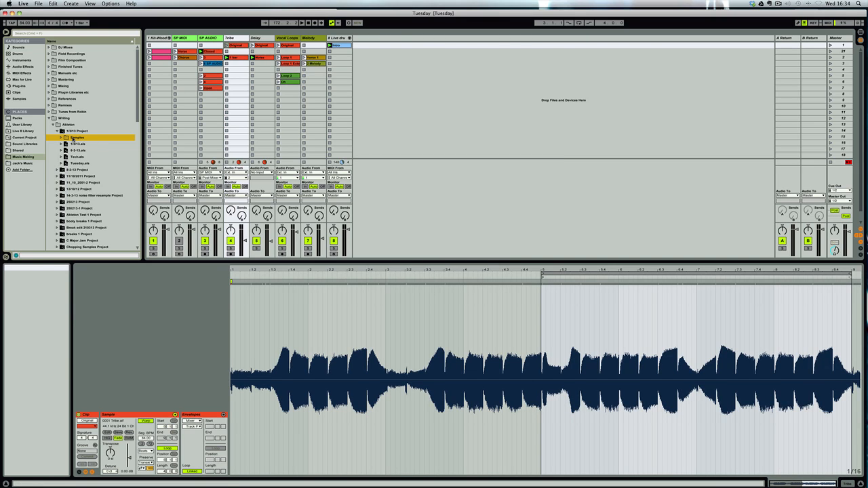
Step: Switch to Finder and examine the Tuesday Project's Samples folder beside the Samples folder of the 1/3/13 Project
key(super+Tab)
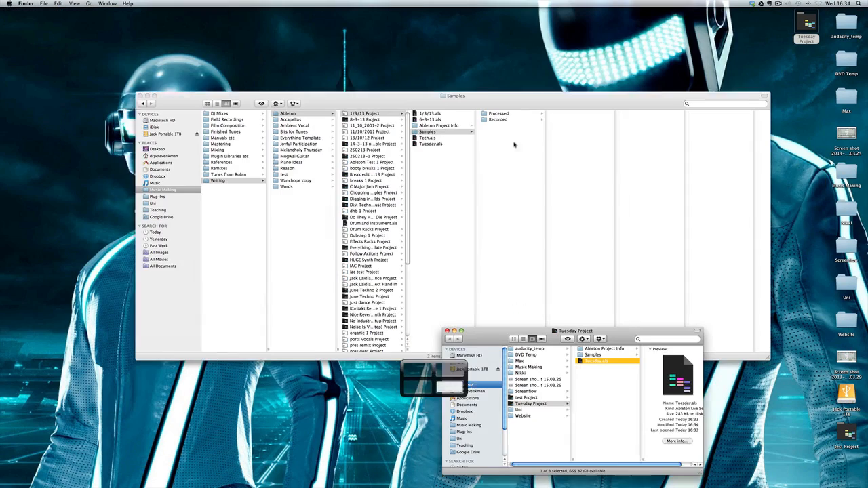
drag(598, 333, 603, 258)
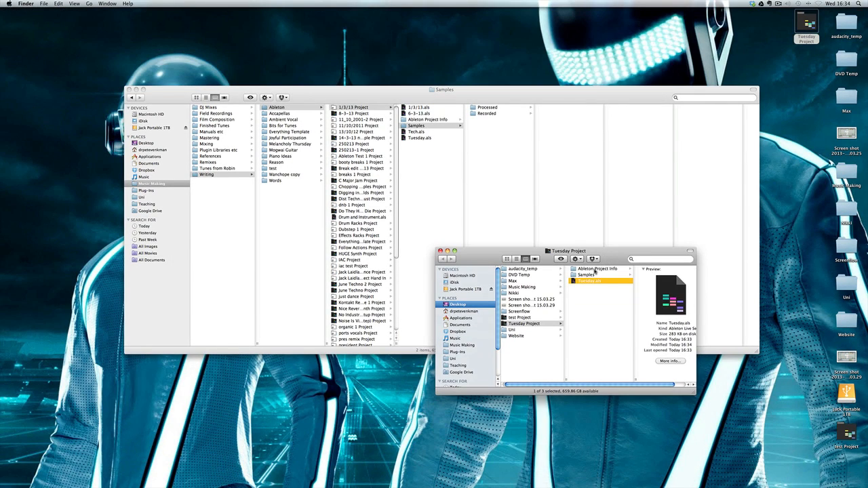
click(592, 275)
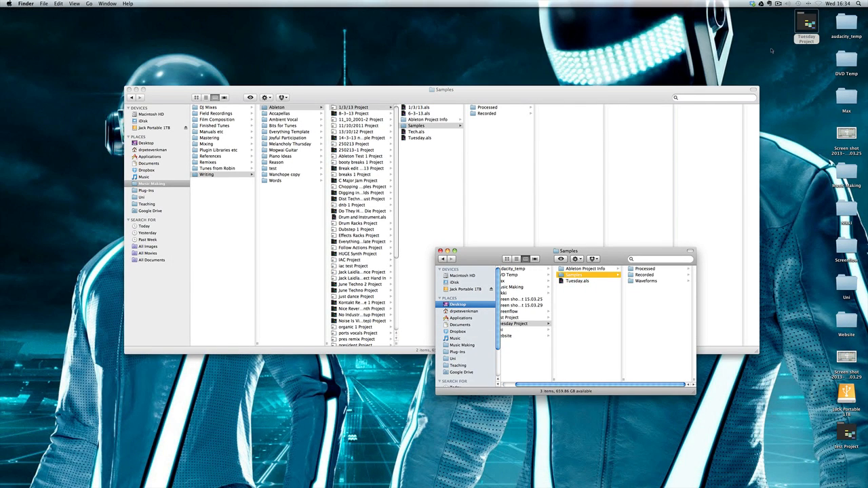
double_click(805, 23)
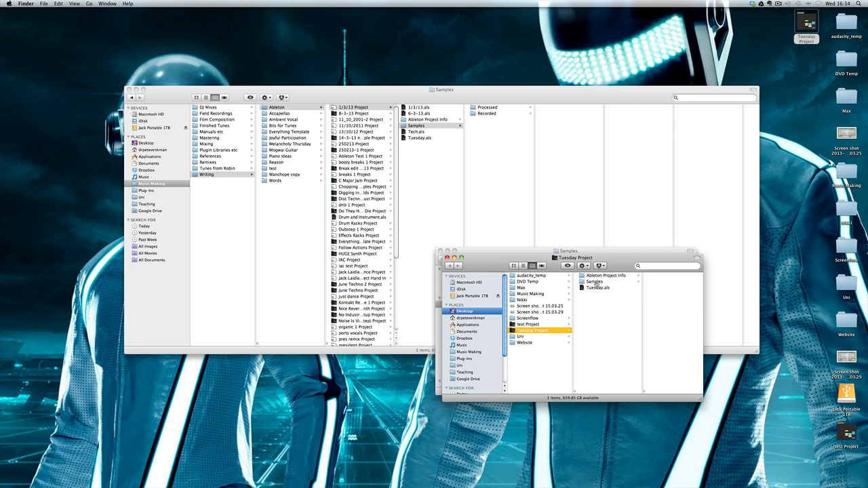
Step: Return to Live, inspect the tracks stored inside 1/3/13.als in the browser, and view the SP AUDIO clip in scene 5
key(super+Tab)
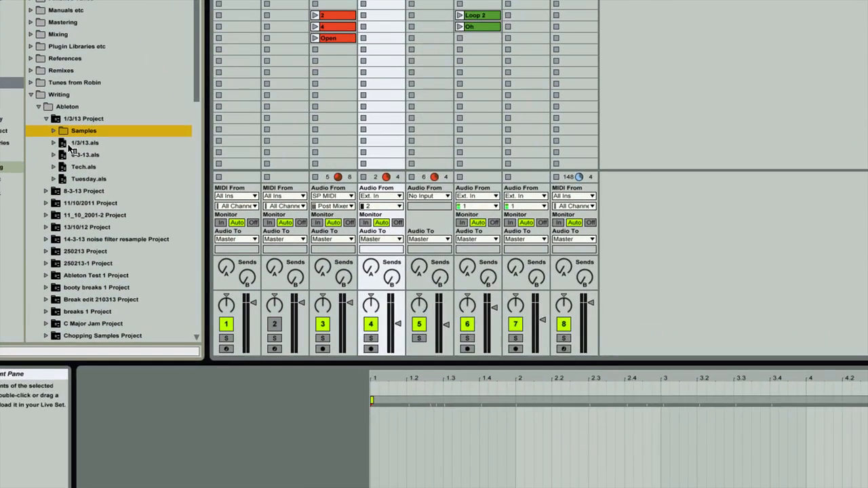
click(58, 144)
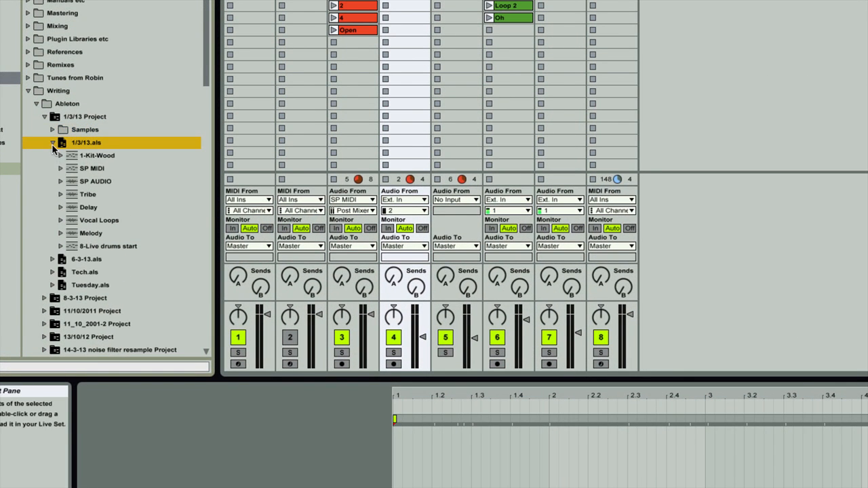
right_click(53, 145)
click(53, 144)
click(53, 143)
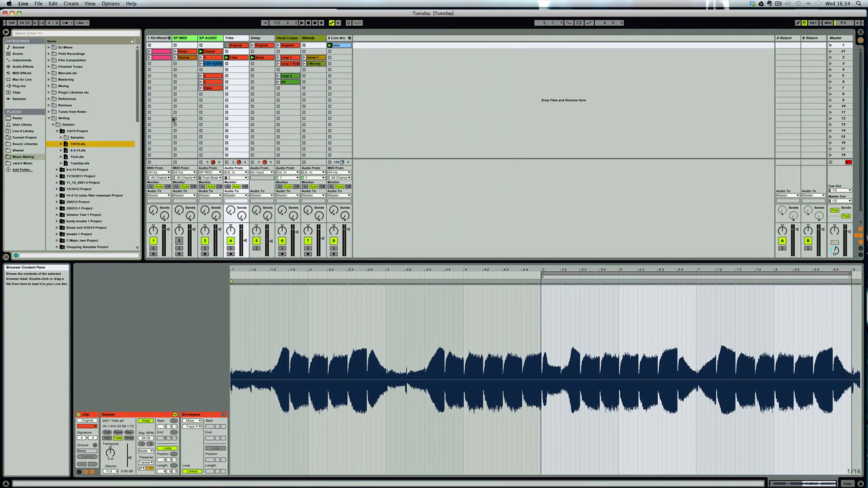
click(216, 76)
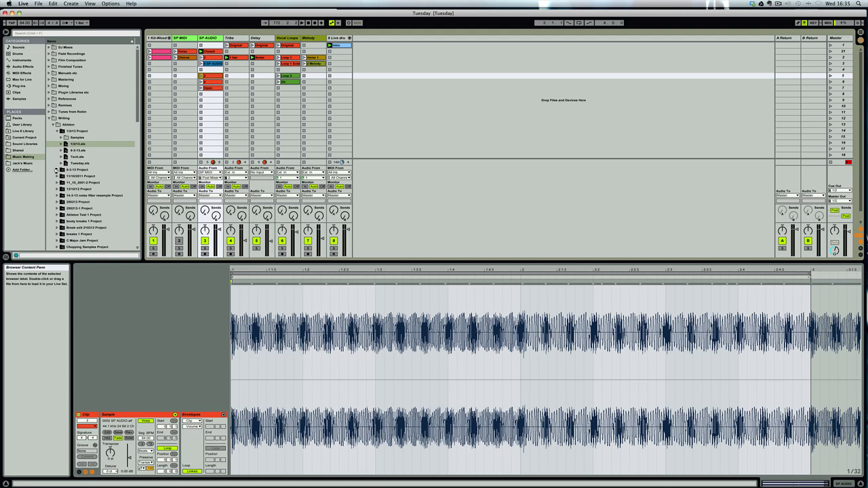
Step: Open the 8-3-13.als set from the 8-3-13 Project folder in the browser
click(56, 170)
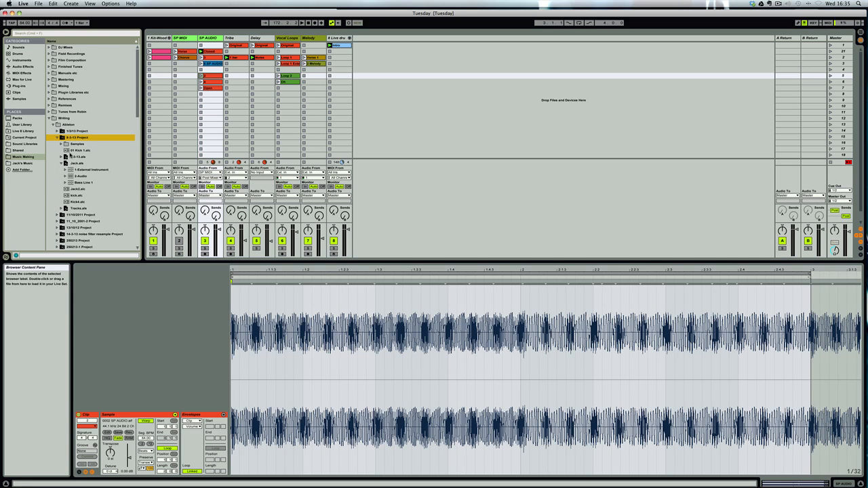
click(60, 164)
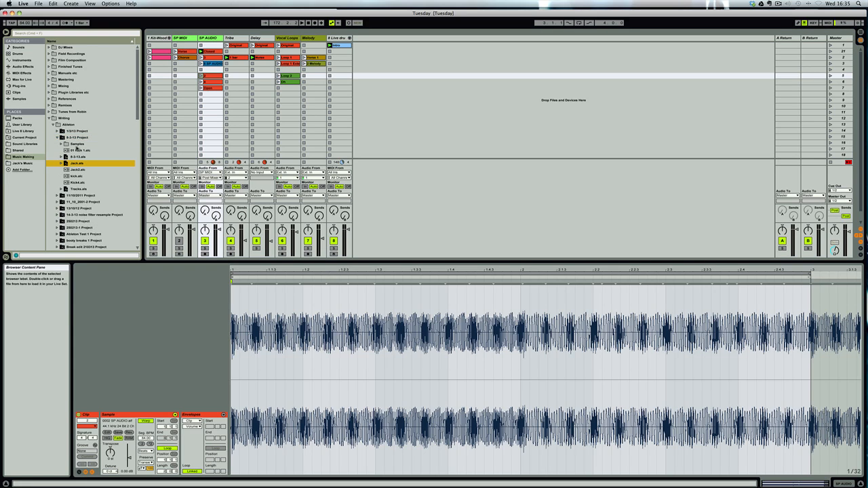
double_click(73, 156)
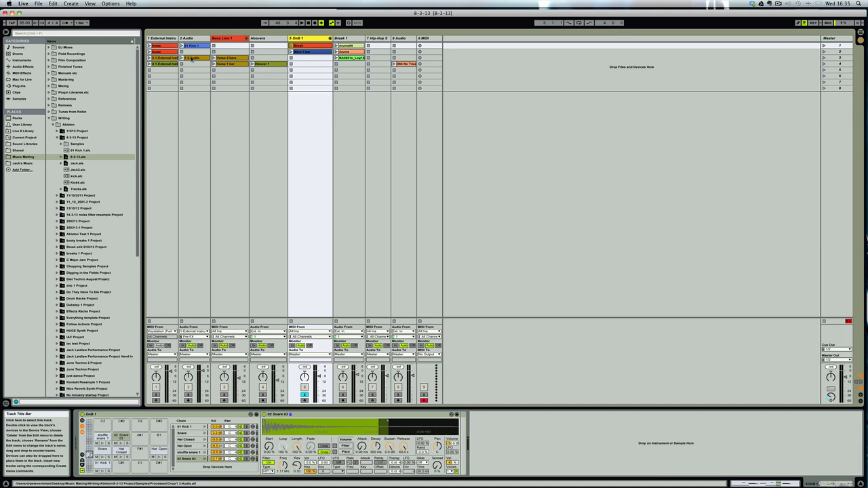
Step: Play the Hoover 1 clip looped from 1.1.1 to 1.3.1, with solo switched off on the DnB 1 track
double_click(260, 64)
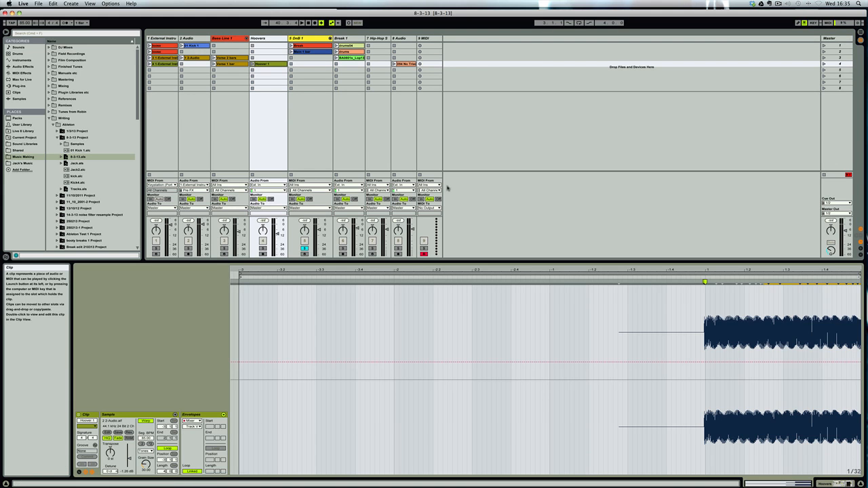
click(252, 64)
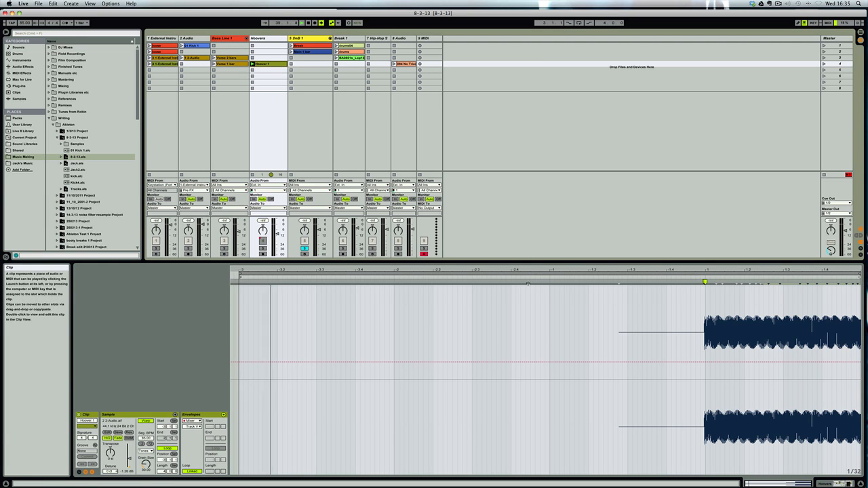
click(705, 292)
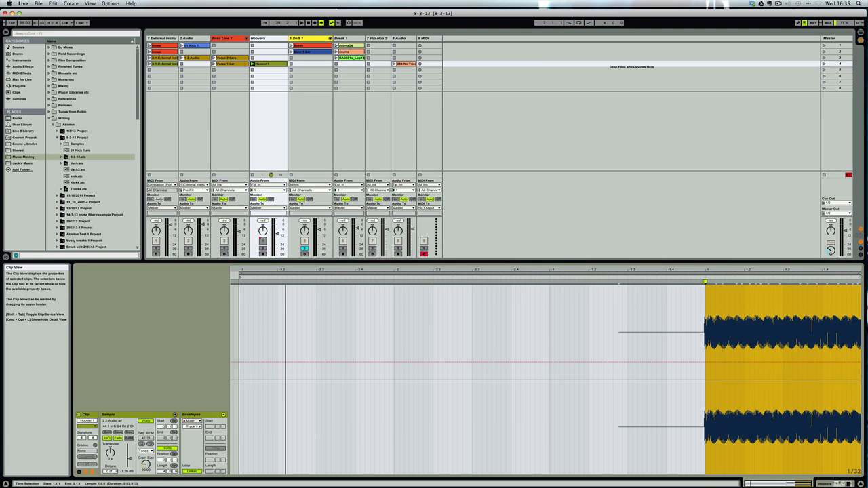
drag(861, 303, 788, 304)
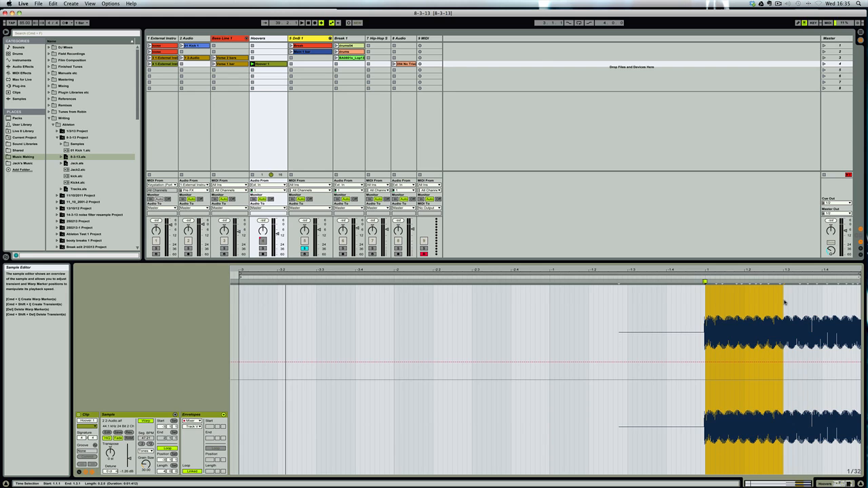
click(305, 248)
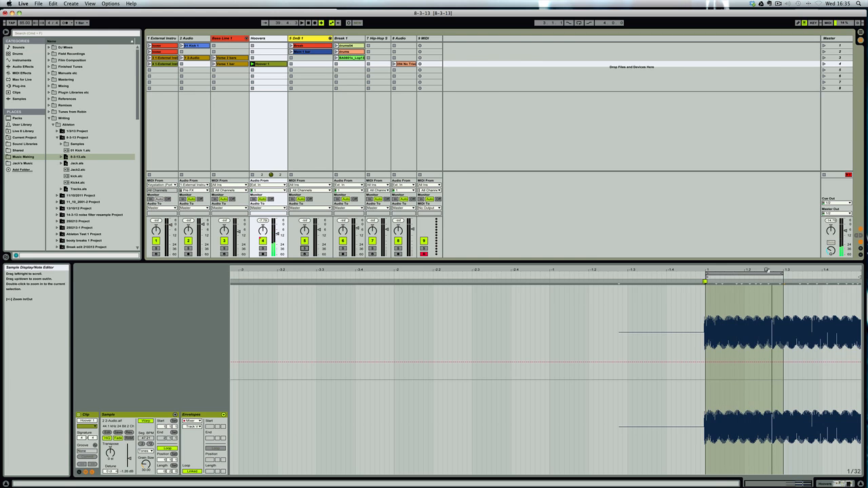
double_click(737, 272)
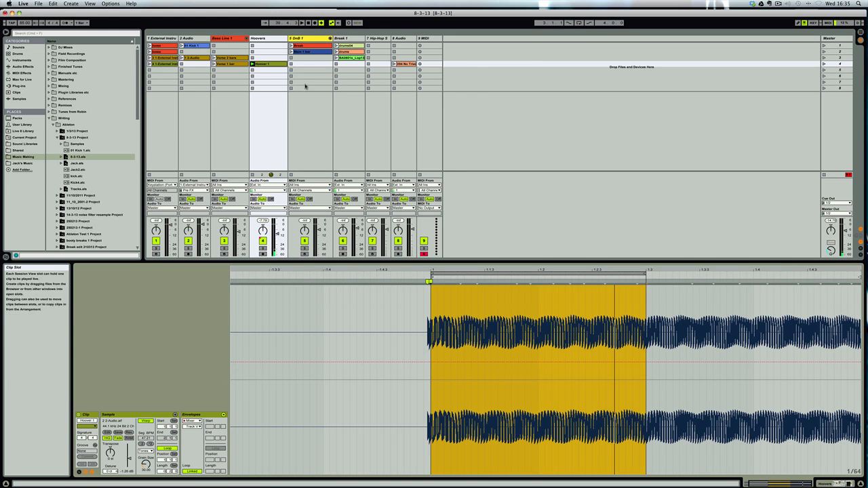
Step: Reveal the Hoover 1 clip's source sample in the browser and compare it with Hoover 1.aif
click(265, 64)
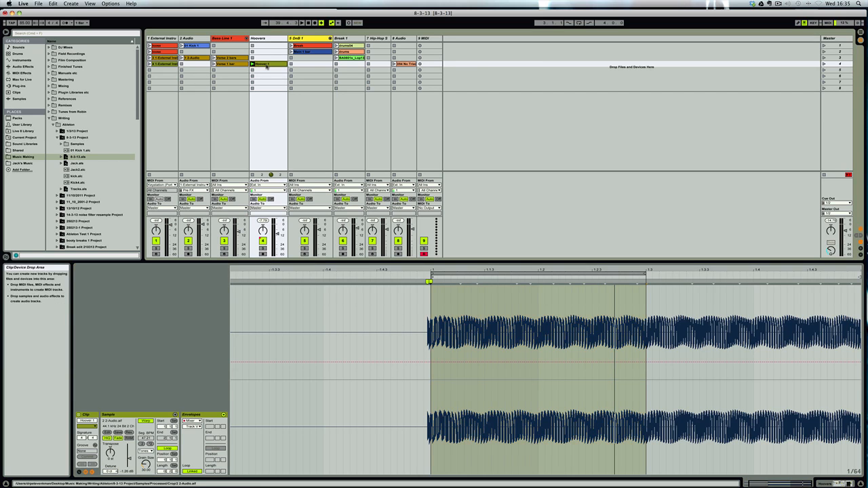
right_click(266, 65)
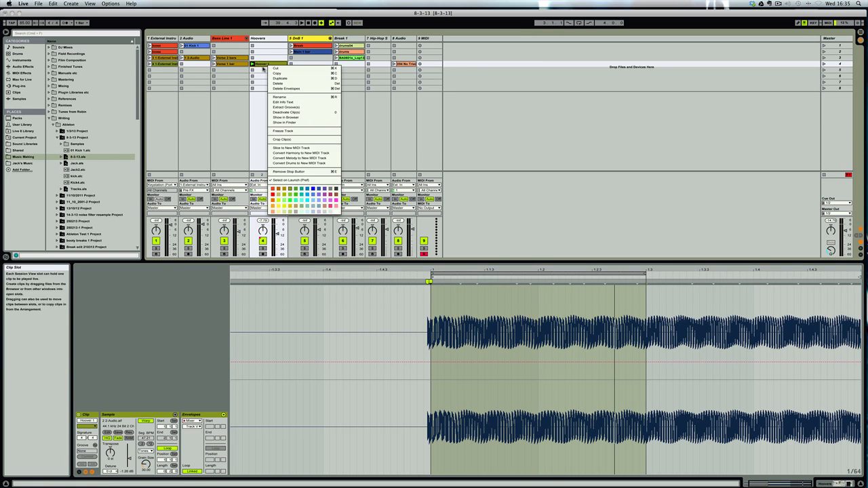
click(303, 118)
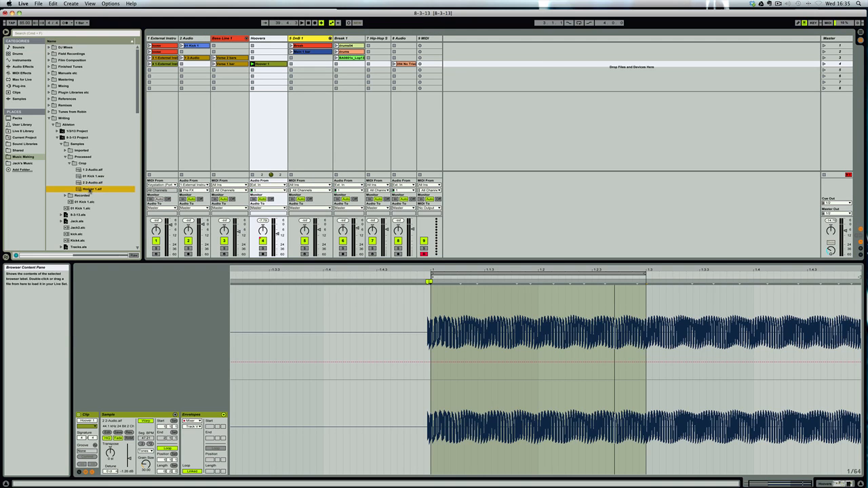
right_click(269, 64)
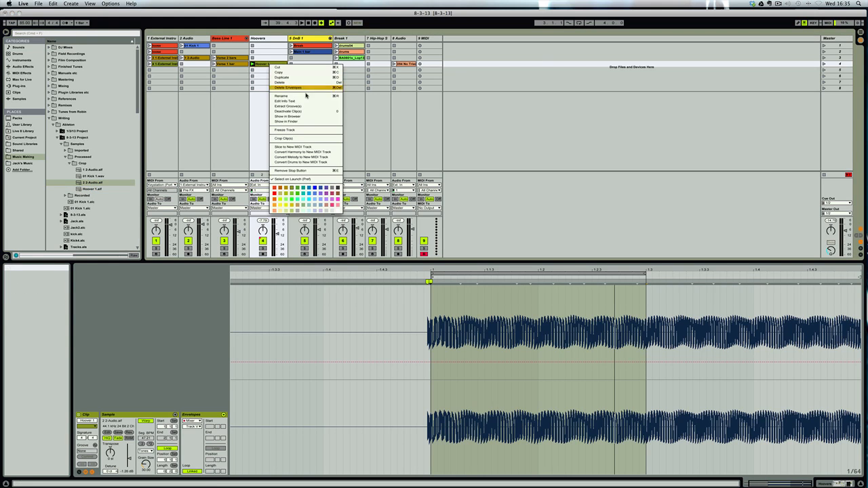
click(292, 119)
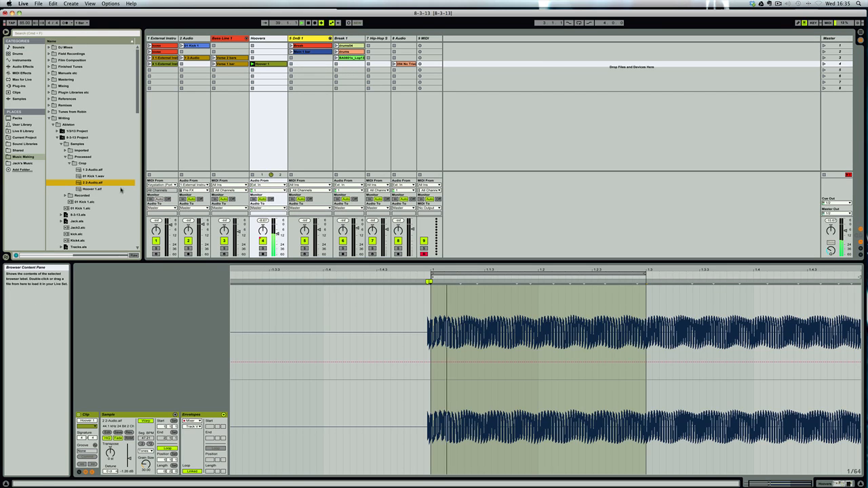
Step: Stretch the Hoover 1 audio with a new warp marker moved to 1.3 and set the clip's warp mode to Beats
double_click(517, 281)
drag(517, 281, 646, 282)
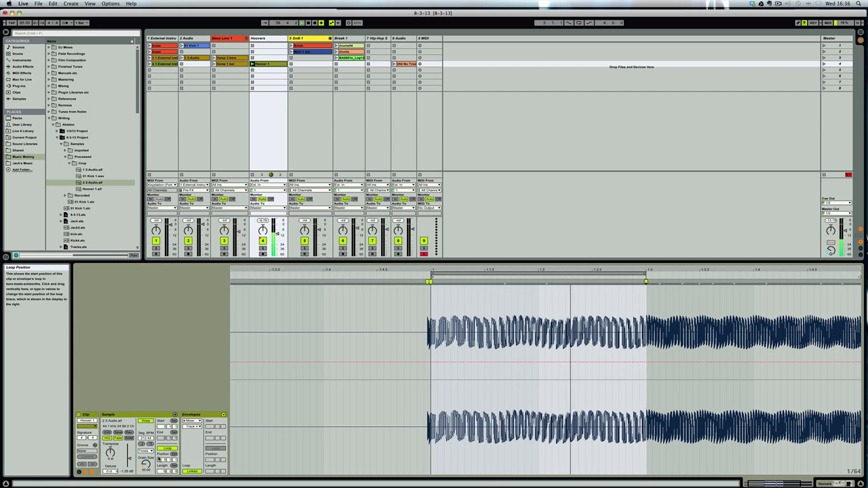
click(149, 451)
click(145, 455)
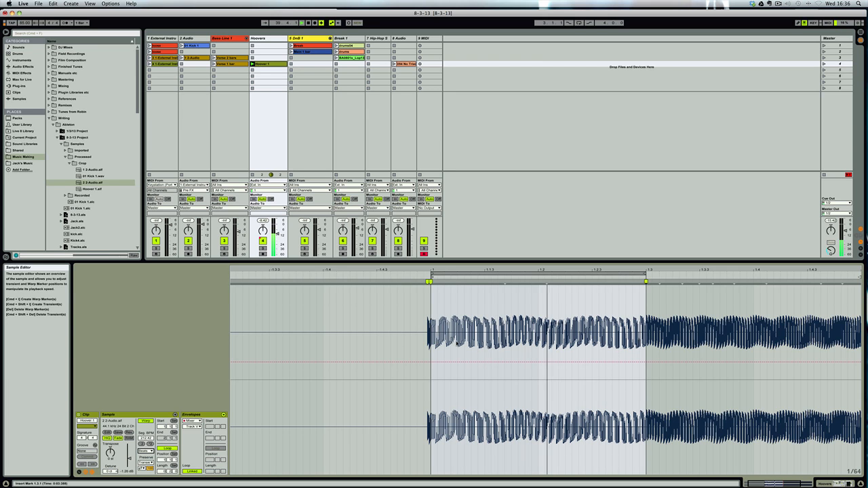
Step: Stretch the Hoover 1 audio again by warping an earlier transient to 1.3, and delete the warp marker just before bar 1
drag(505, 282, 645, 282)
double_click(646, 281)
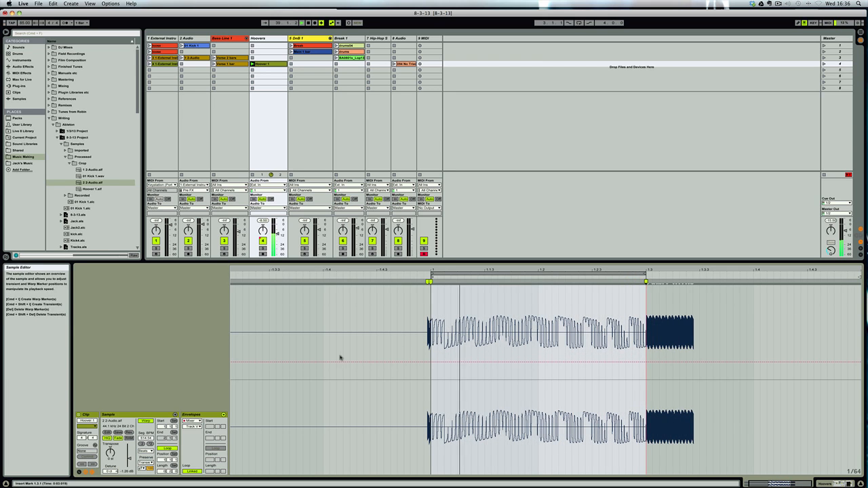
click(144, 451)
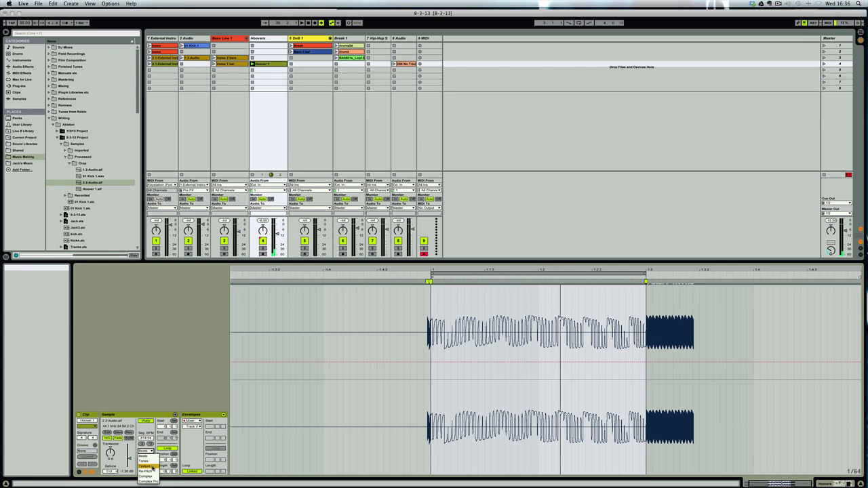
click(151, 456)
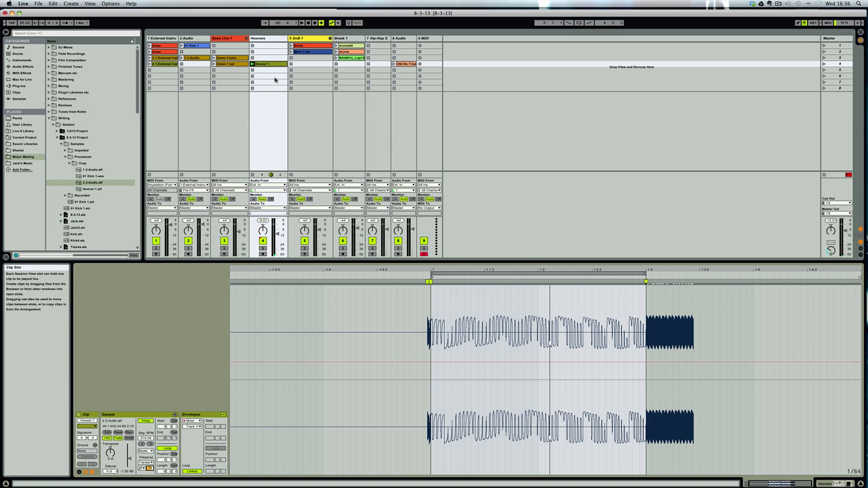
double_click(428, 282)
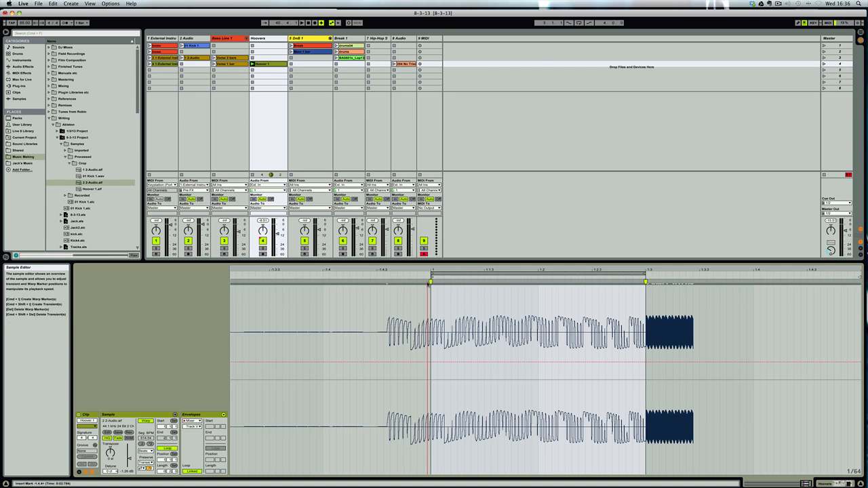
double_click(430, 280)
Step: Show 2 2-Audio.aif from the Crop folder in Finder and examine its 2 2-Audio.aif.asd analysis file
click(94, 183)
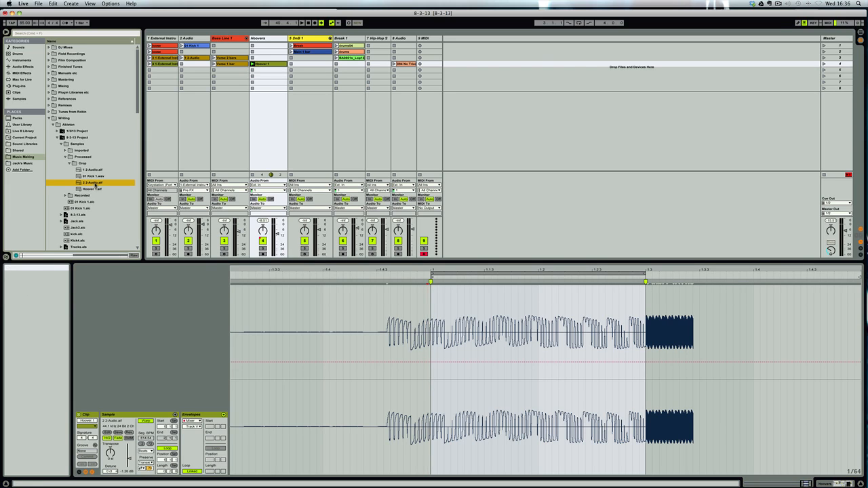
right_click(268, 64)
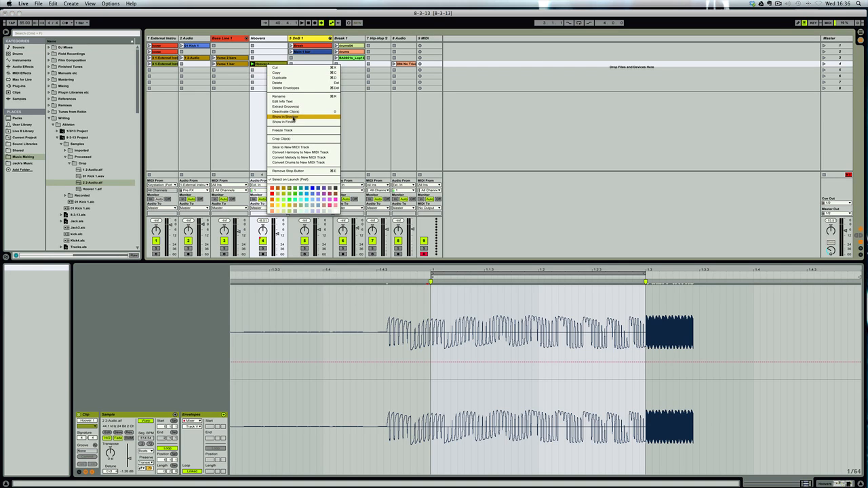
click(107, 183)
right_click(97, 183)
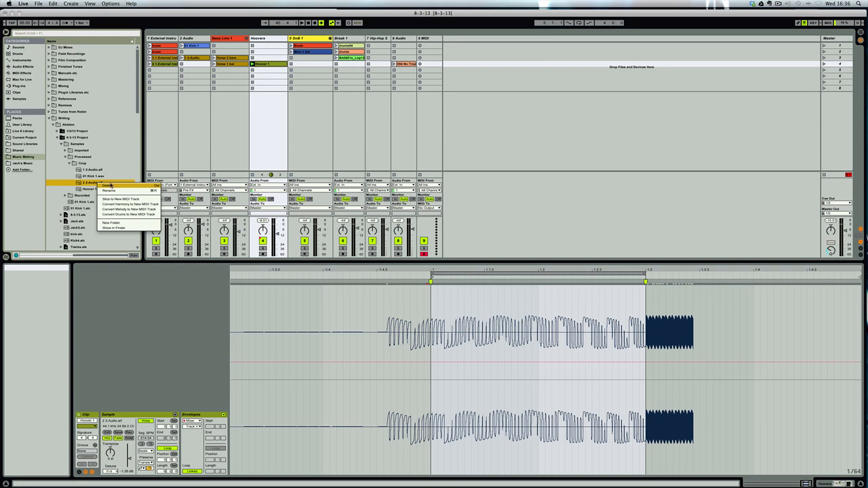
click(120, 228)
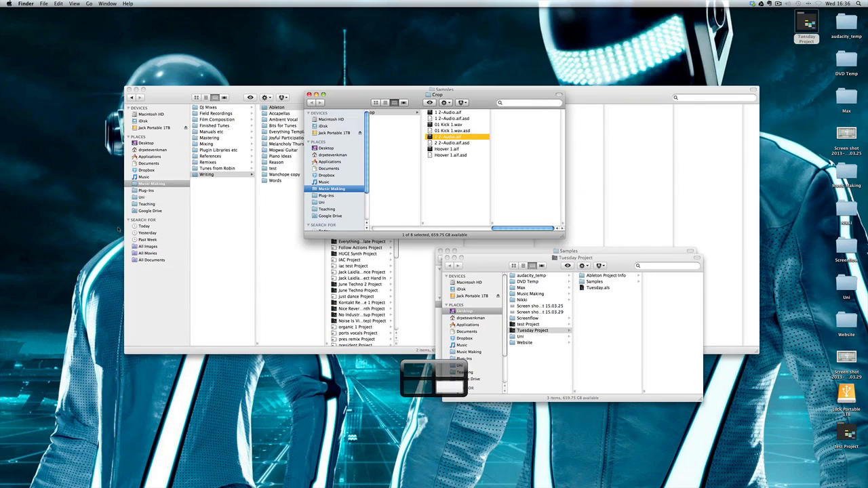
click(462, 143)
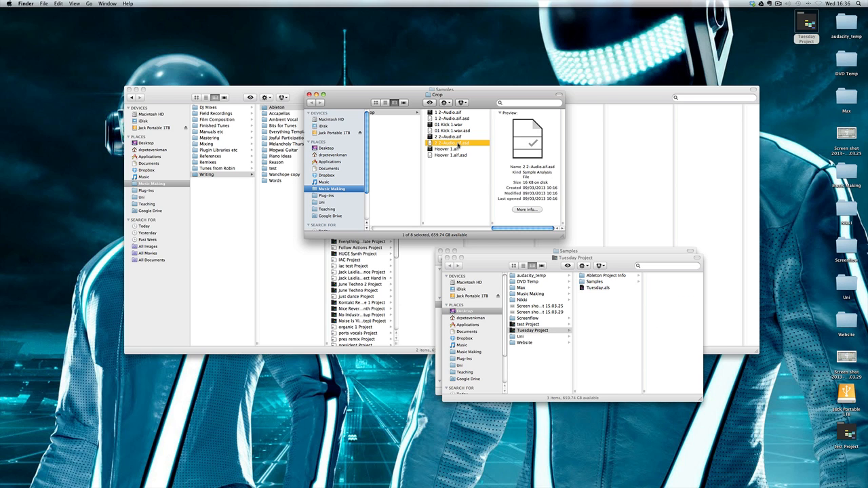
Step: Return to Live and stretch the Hoover 1 audio further by moving its warp marker at 1.3 outward
key(super+Tab)
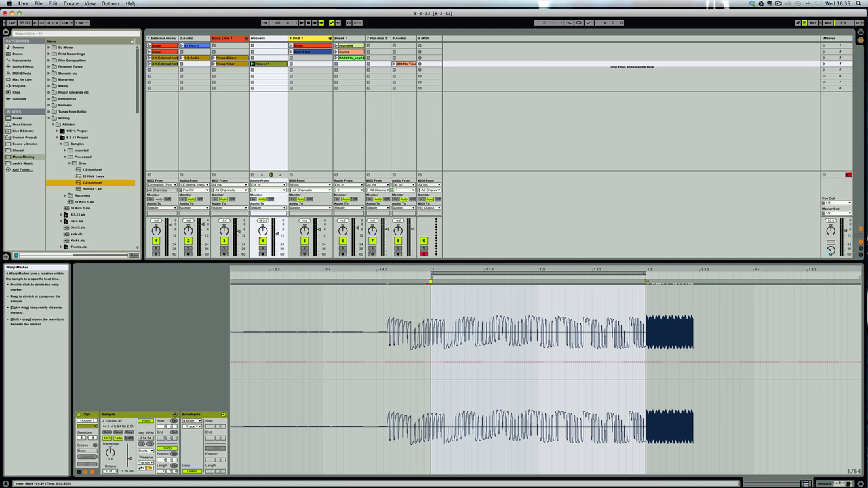
mouse_move(646, 282)
mouse_down()
mouse_move(595, 282)
mouse_move(863, 281)
mouse_up()
double_click(744, 281)
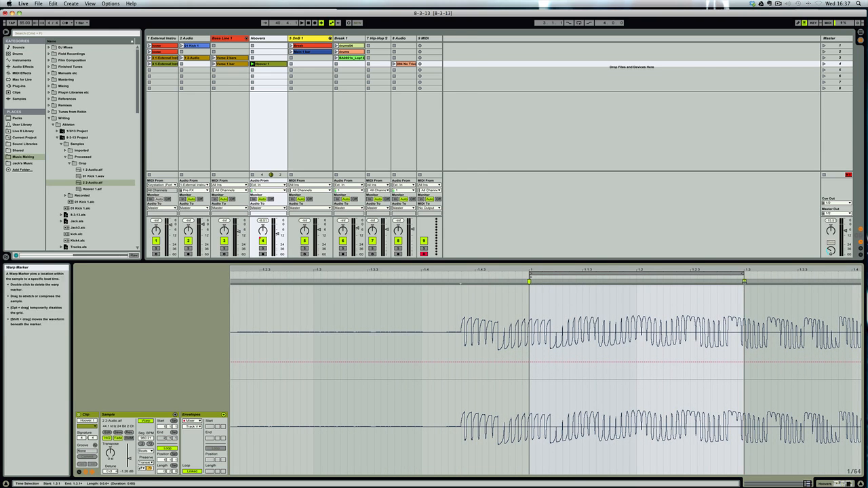
Step: Transpose the Hoover 1 clip to -14 st and set its clip gain to 1.00 dB
drag(744, 281, 745, 282)
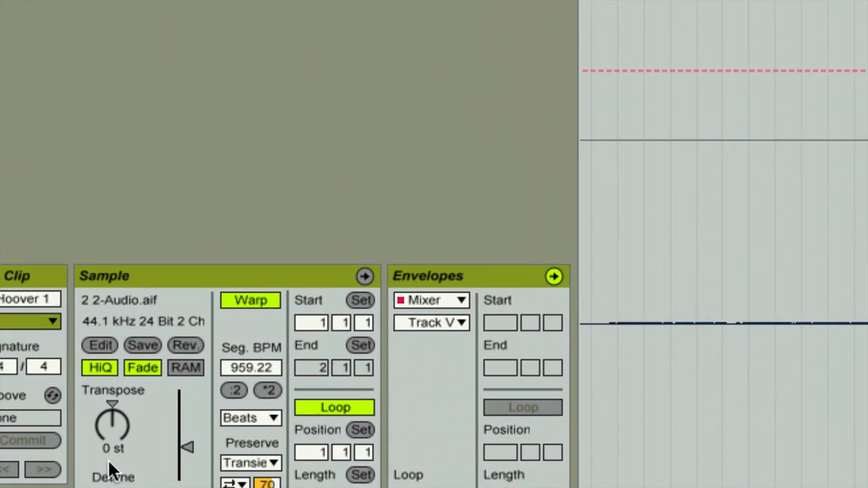
drag(116, 422, 116, 435)
drag(189, 449, 191, 448)
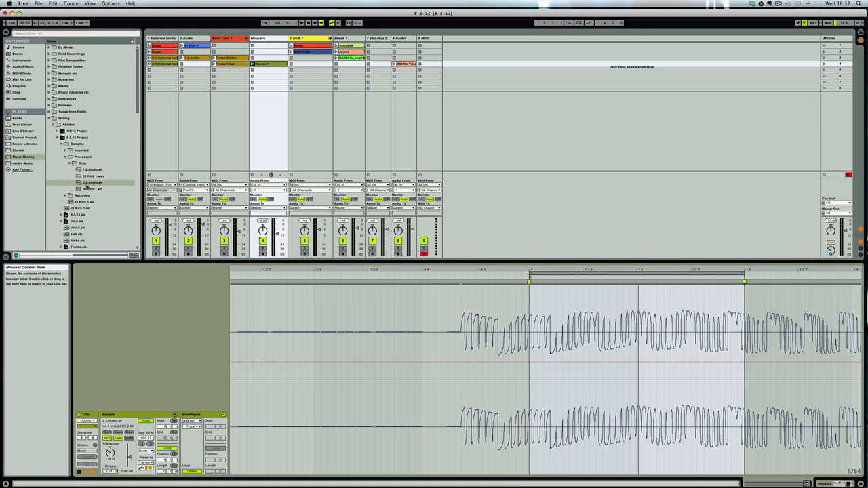
Step: Add 2 2-Audio.aif from the Crop folder to the sixth slot of the Hoovers track and launch the new clip
drag(84, 184, 267, 77)
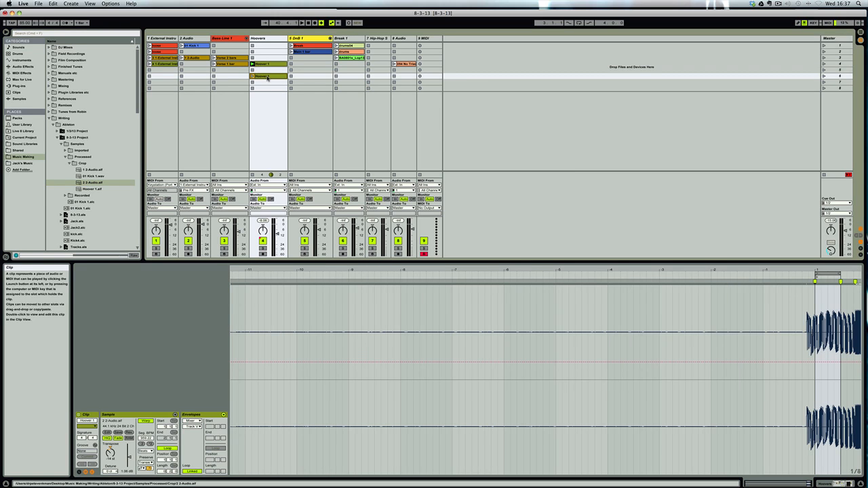
click(253, 77)
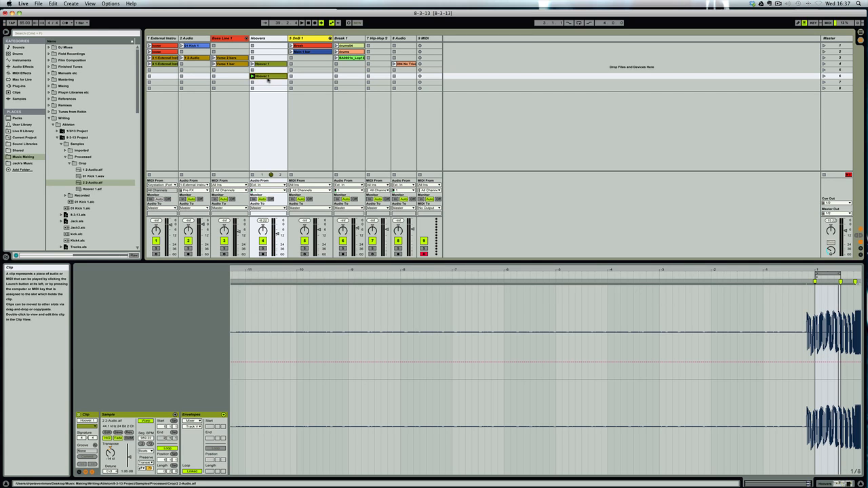
Step: Switch to Finder, move 2 2-Audio.aif.asd from the Crop folder to the Trash, and empty the Trash including locked items
key(ctrl+Right)
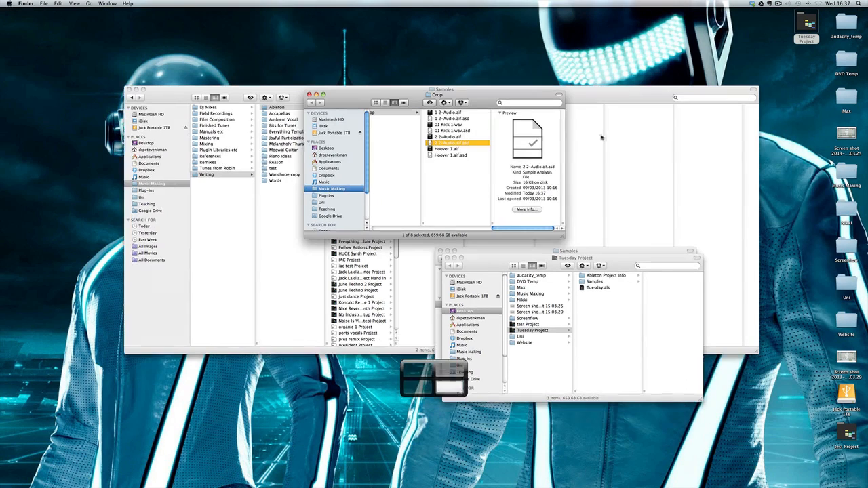
right_click(467, 144)
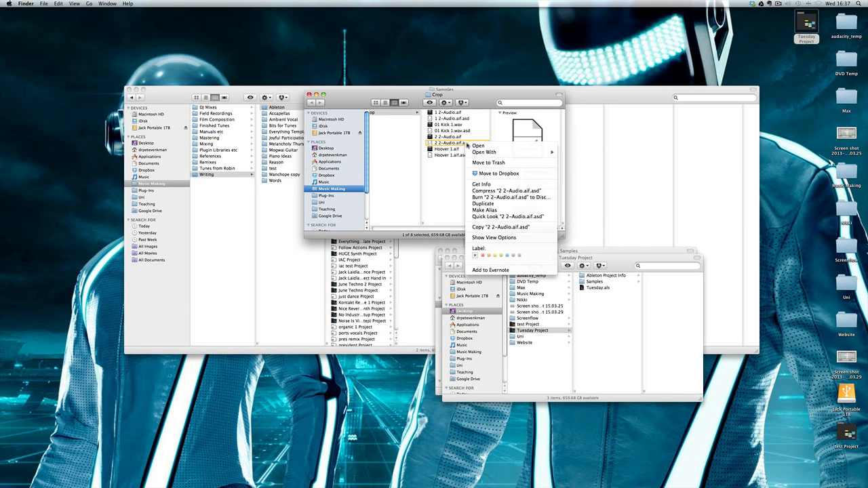
click(518, 163)
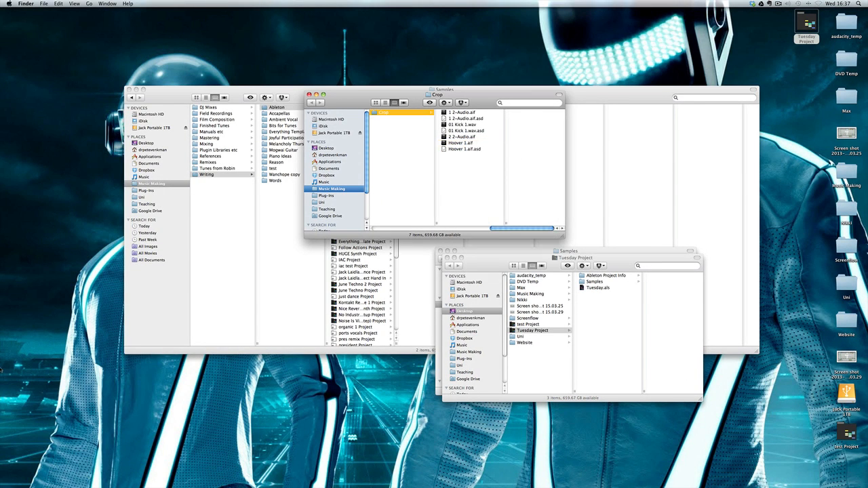
click(14, 382)
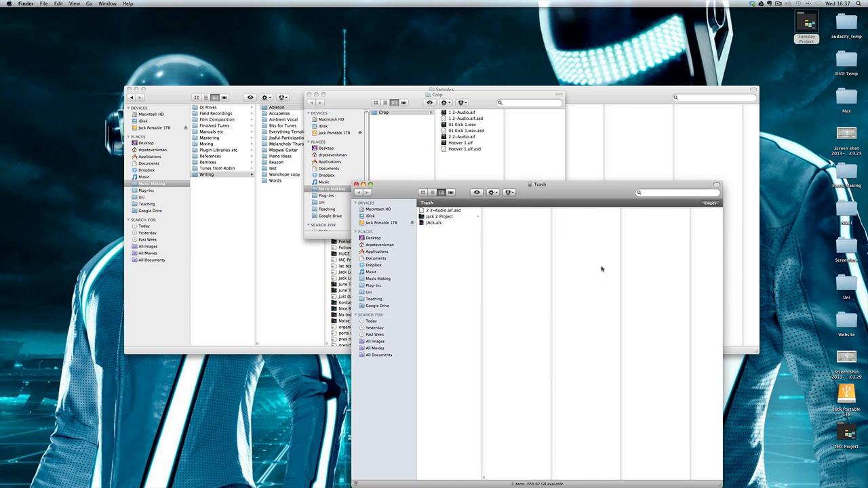
click(709, 203)
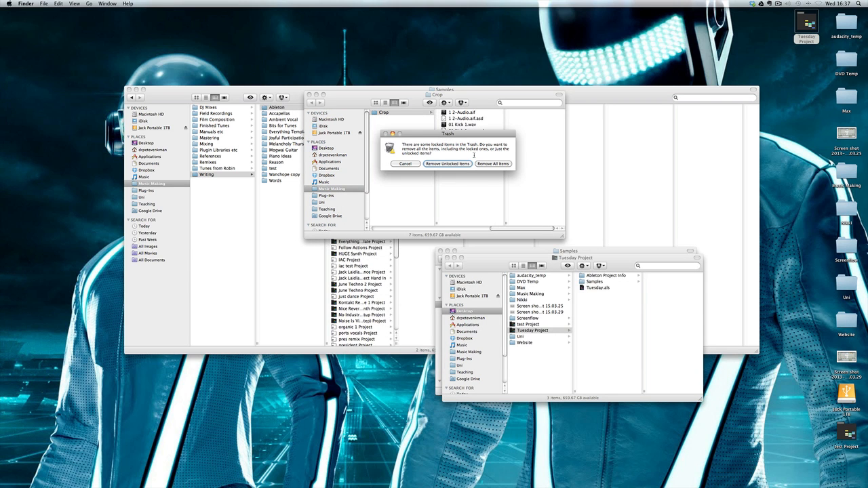
click(490, 164)
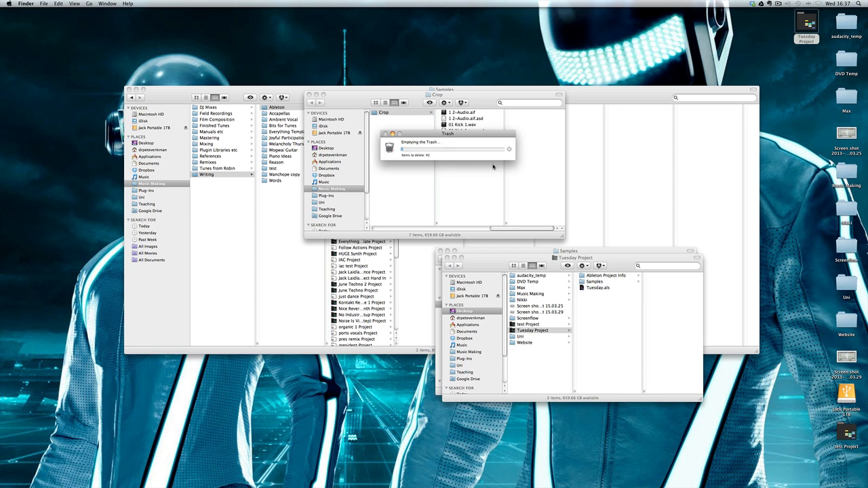
Step: Return to Live and close the 8-3-13 set without saving its changes to get an untitled set
key(super+Tab)
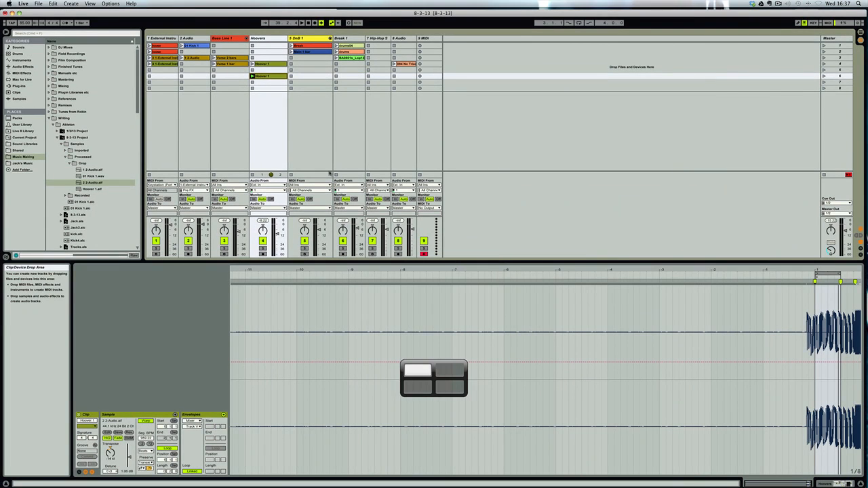
click(93, 183)
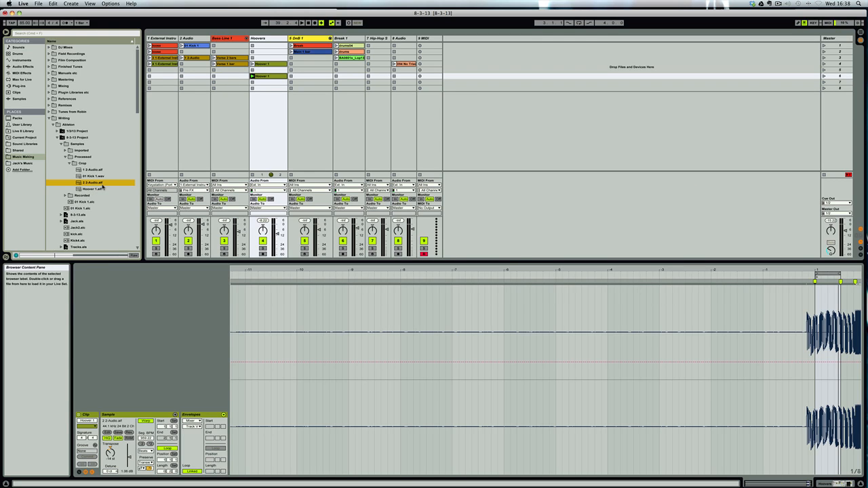
key(super+q)
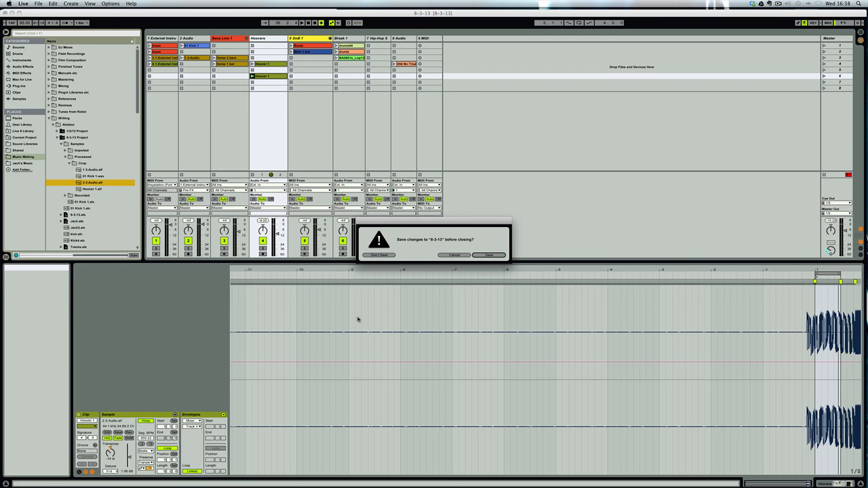
click(375, 255)
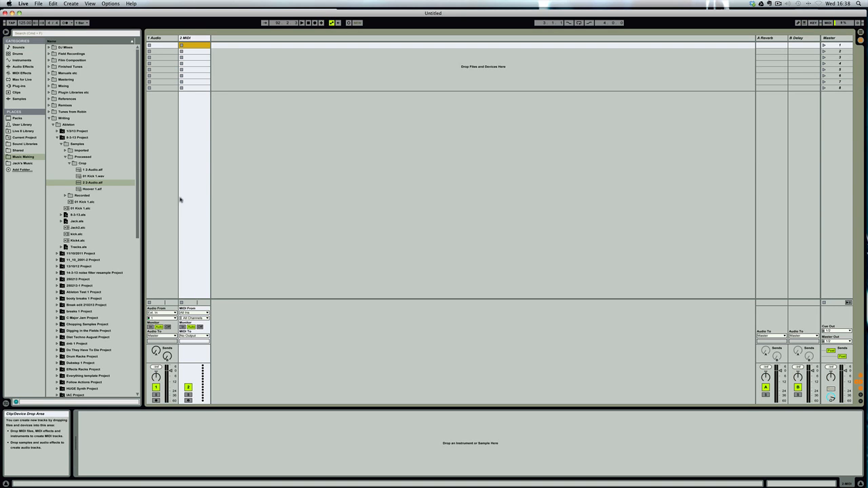
Step: Load 2 2-Audio.aif into the first slot of the 1 Audio track, show its clip details, and play it
drag(83, 184, 171, 46)
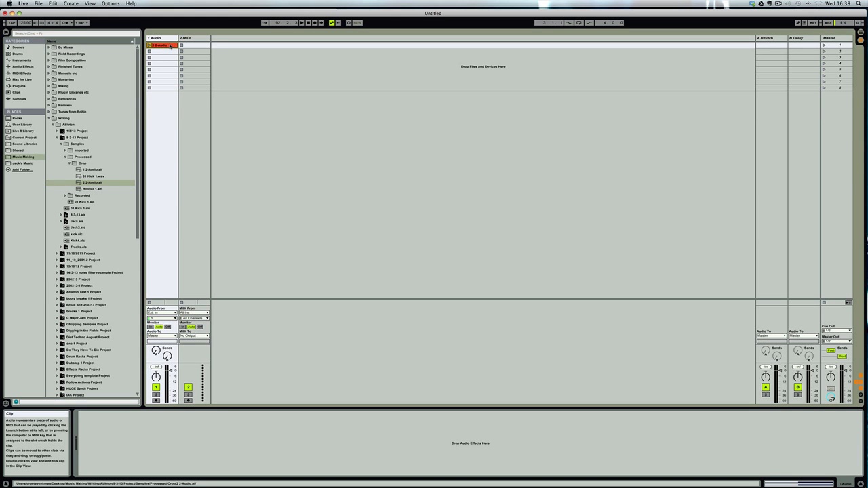
double_click(162, 46)
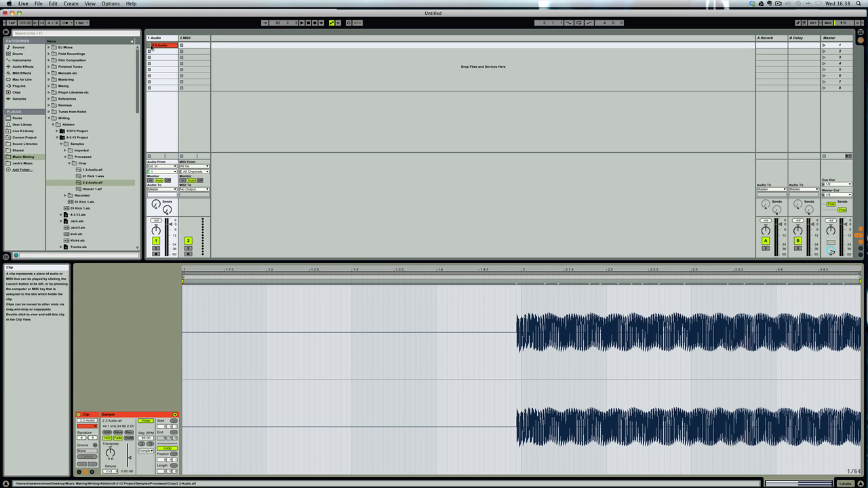
click(150, 45)
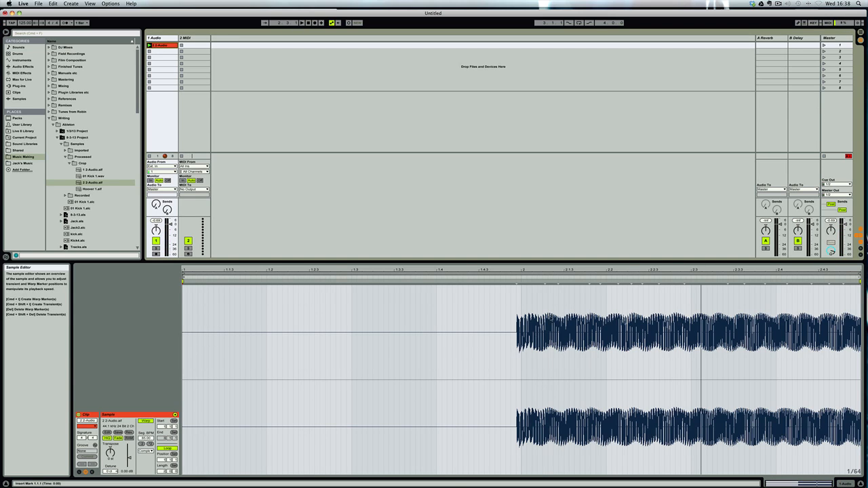
Step: Warp the start of the 2 2-Audio sound to bar 2 and stretch a following transient out to just past 2.3
drag(517, 282, 701, 297)
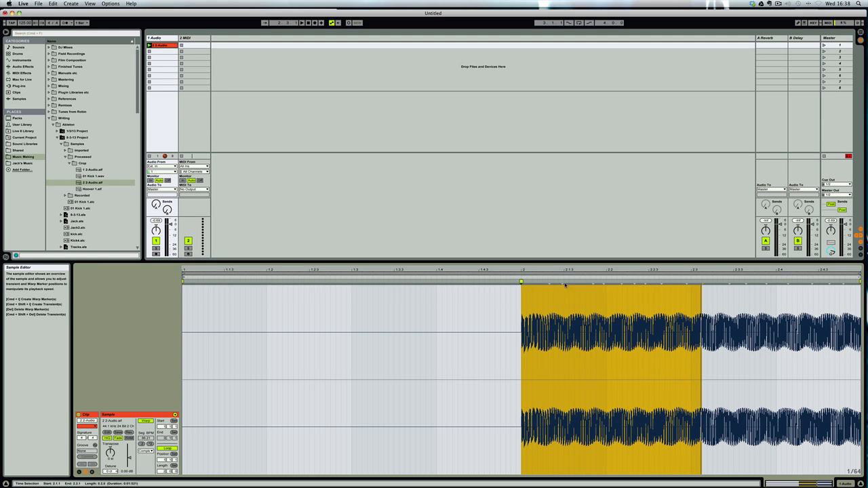
mouse_move(562, 282)
mouse_down()
mouse_move(721, 286)
mouse_move(509, 303)
mouse_move(521, 305)
mouse_up()
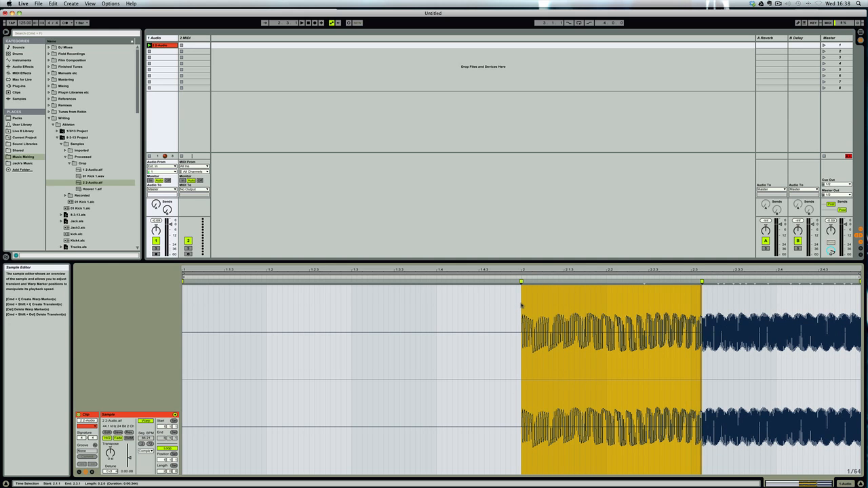
Step: Loop the stretched section of the 2 2-Audio clip, transpose the clip down, and raise its gain to about 2.75 dB
key(super+l)
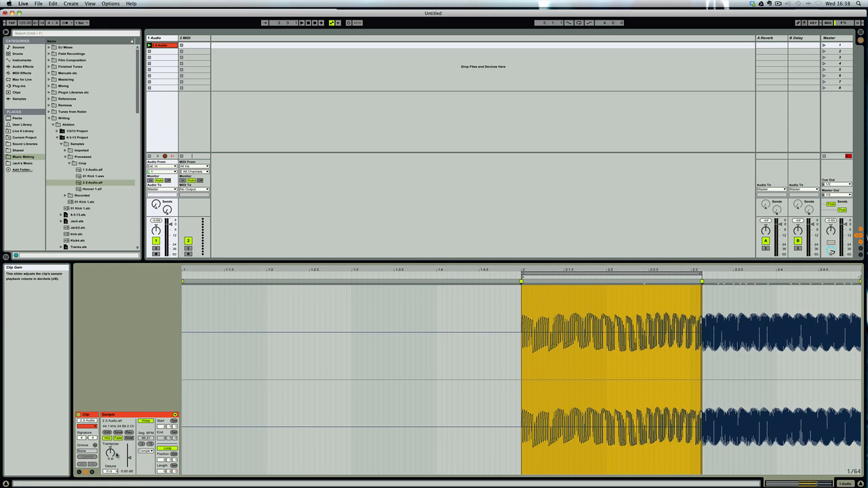
drag(111, 452, 130, 450)
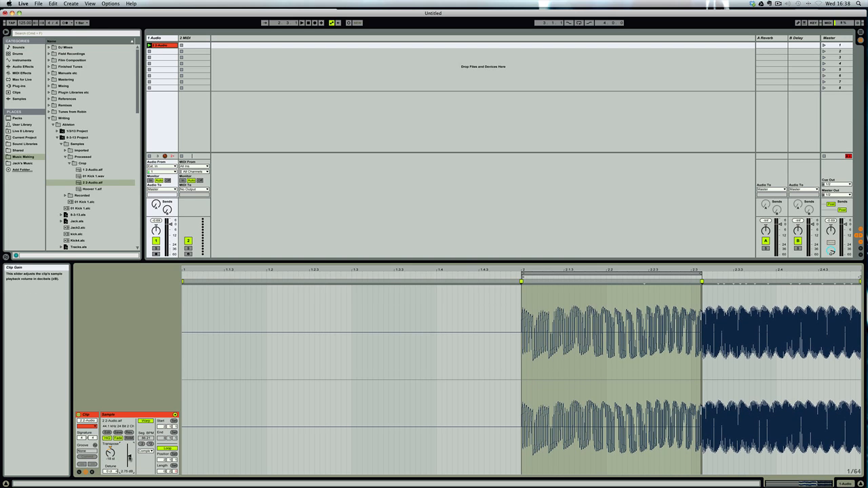